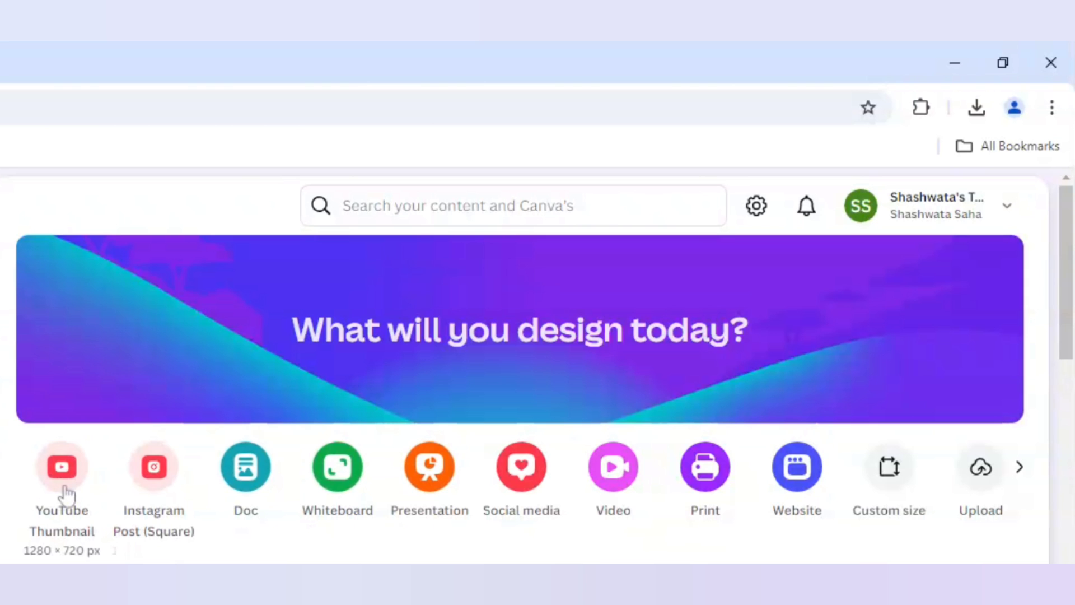
Create a new YouTube Thumbnail design and add a heading text box to the blank page.
left_click(65, 488)
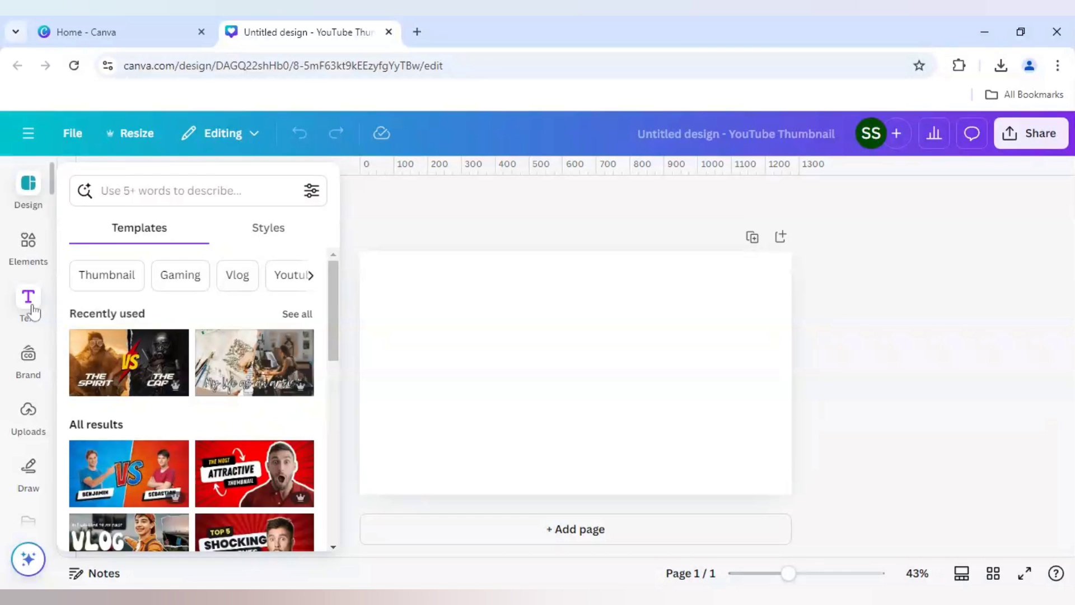
left_click(31, 309)
left_click(168, 426)
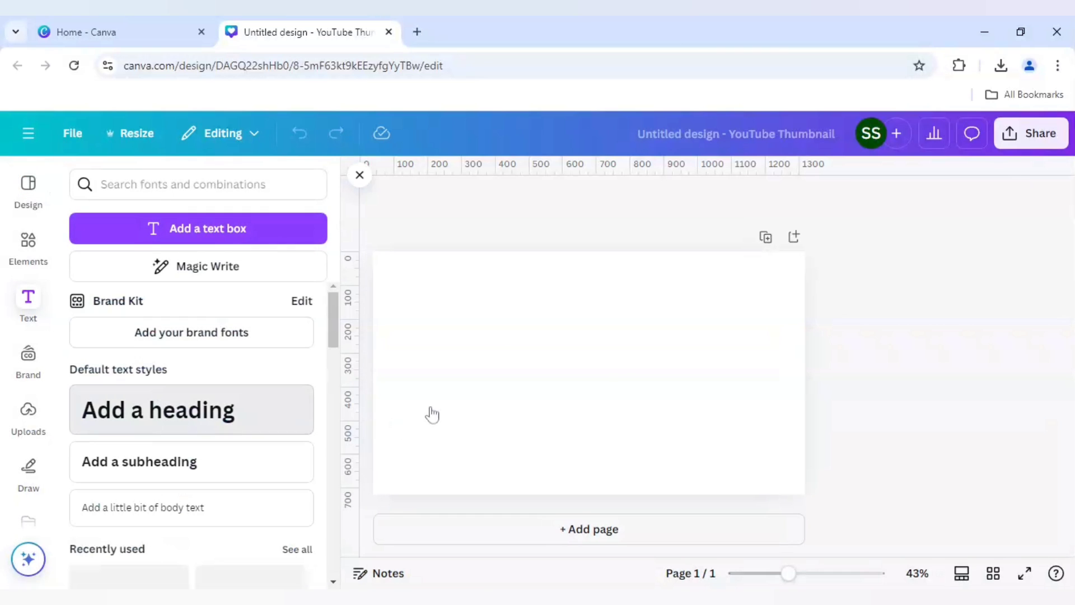
Enter the heading text "Whiteboard Animation in Canva" with each word on its own line.
type("Whi")
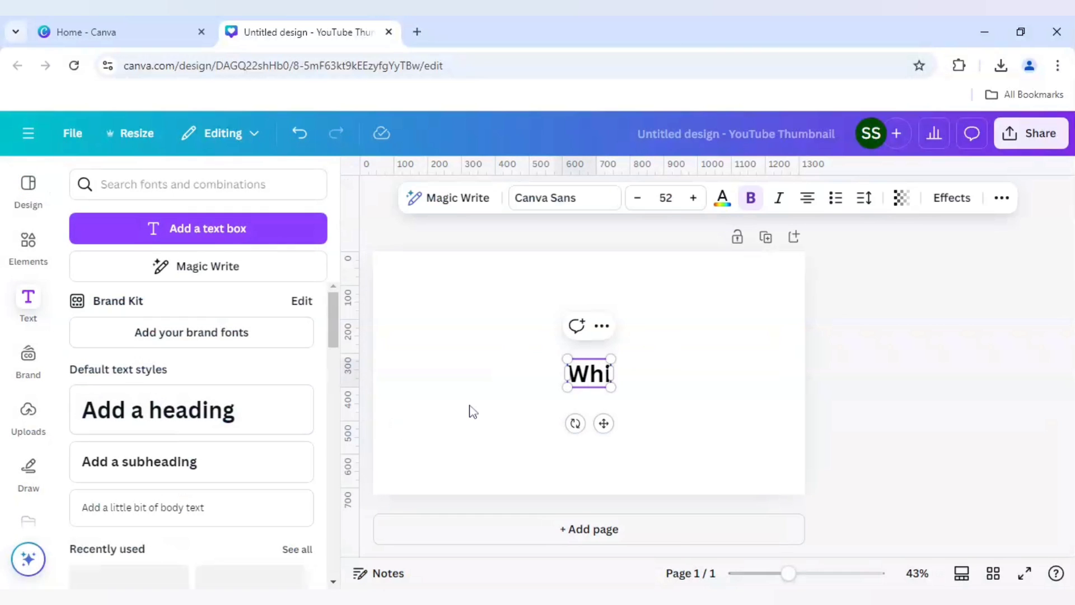
type("teboard")
key("Return")
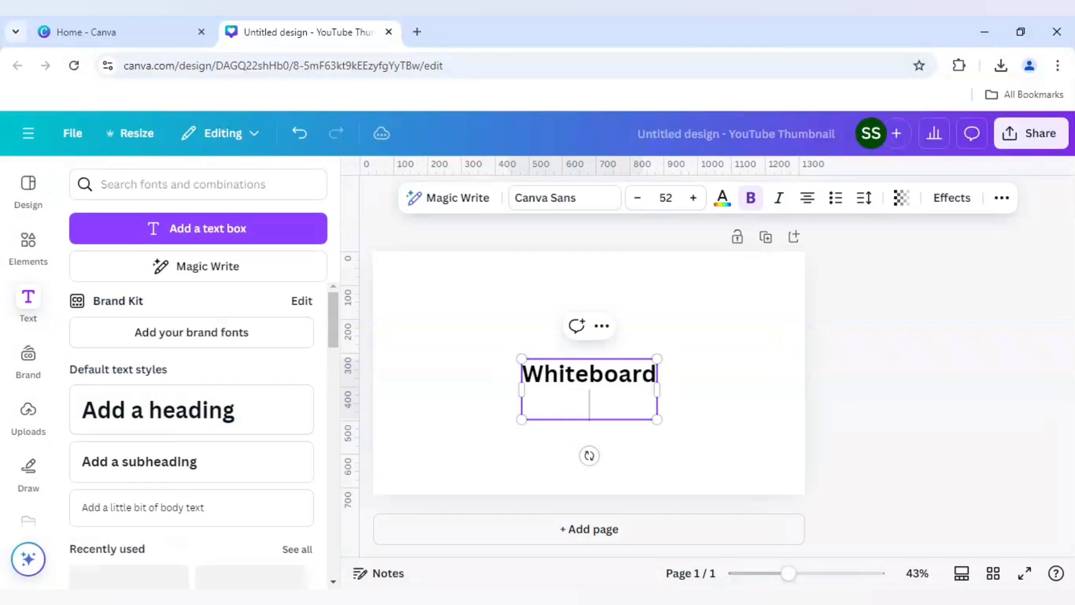
type("Animat")
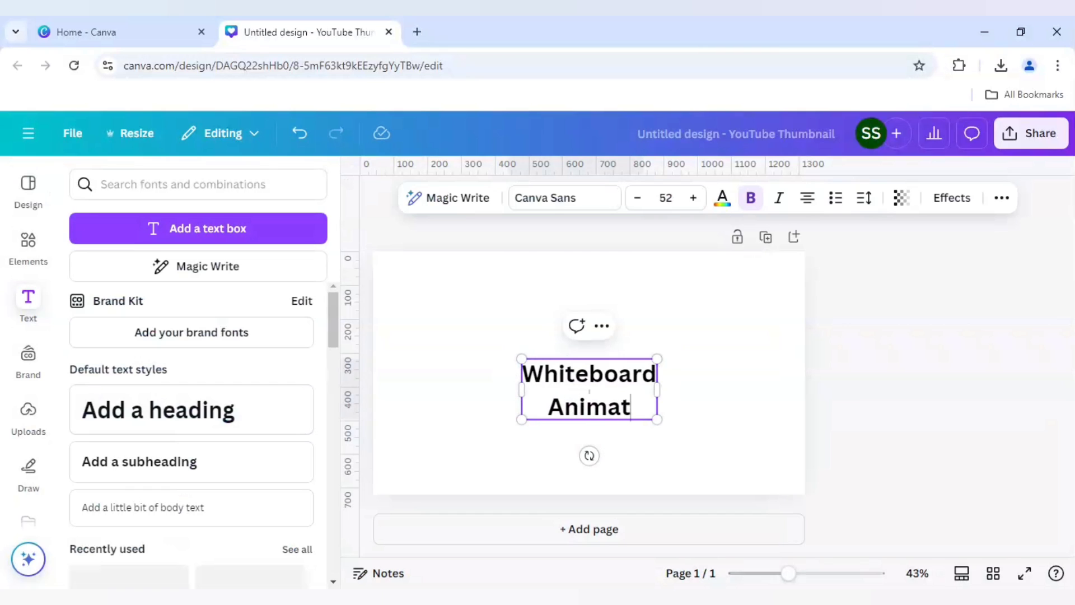
type("ion")
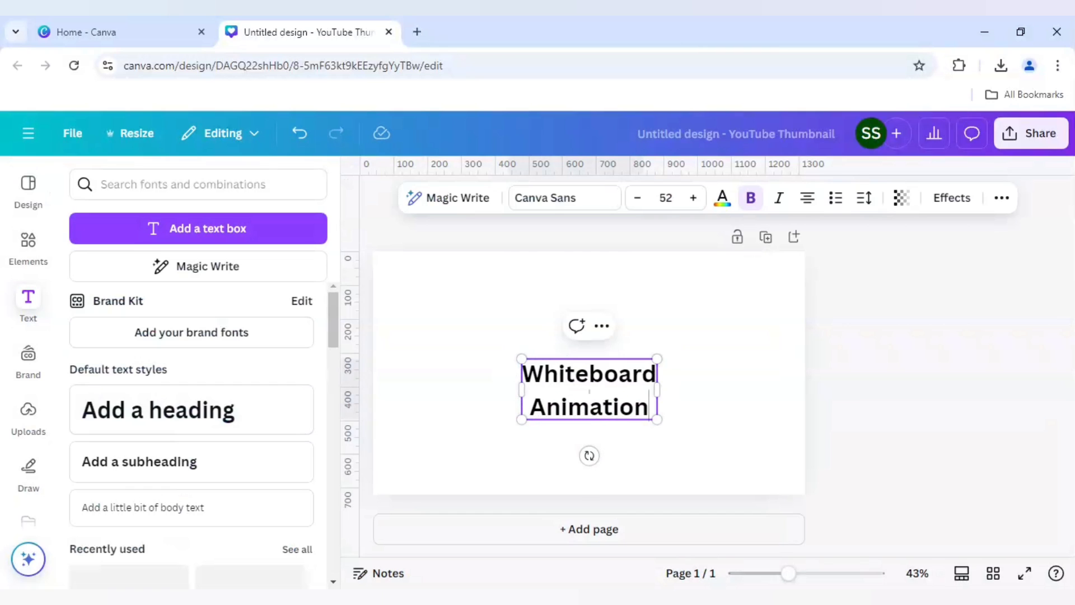
key("Return")
type("o")
key("BackSpace")
type("in")
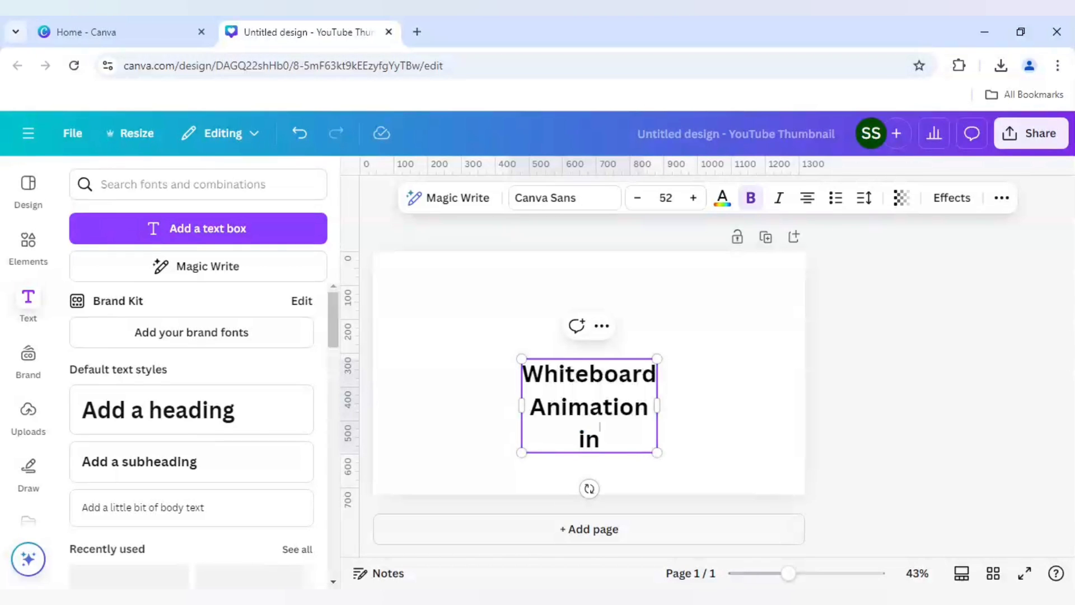
key("Return")
type("Canva")
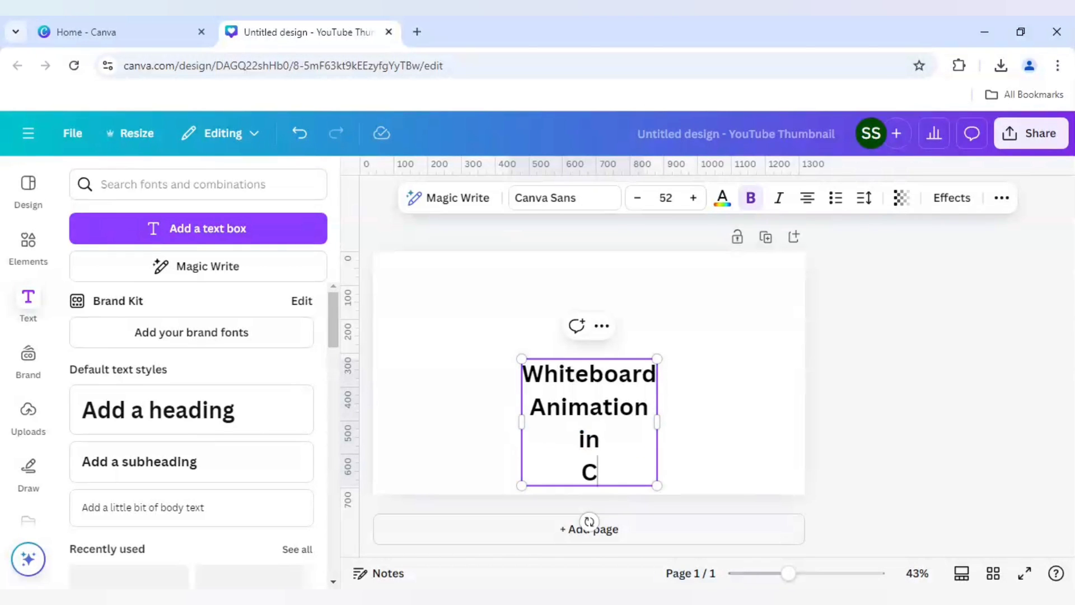
Enlarge the four-line heading to a font size of about 83.7 and centre it on the page.
left_click(539, 434)
left_click(571, 425)
left_click_drag(570, 426, 578, 342)
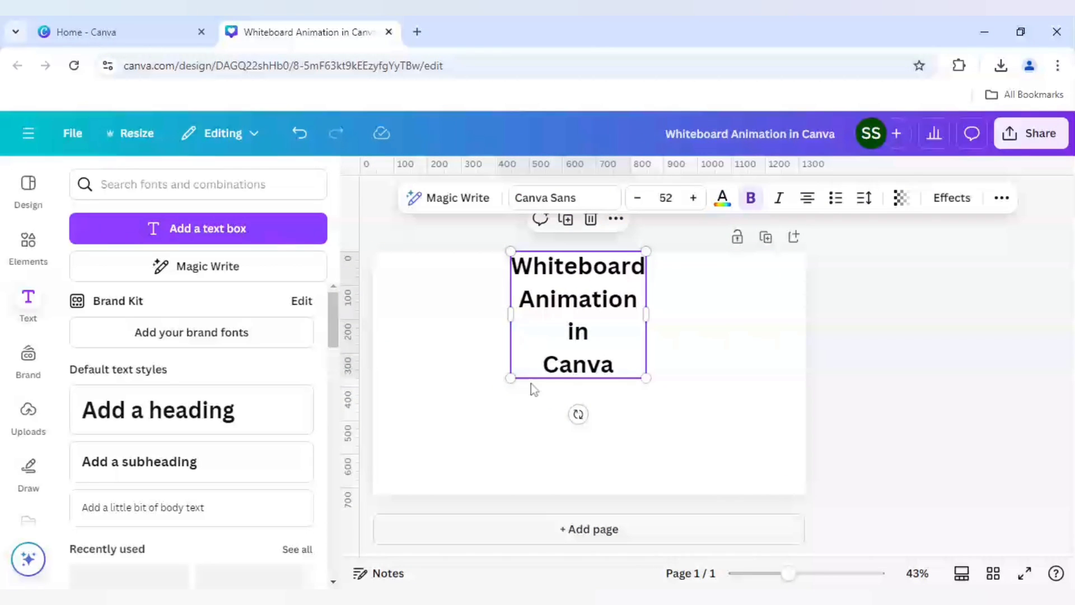
left_click_drag(510, 377, 434, 463)
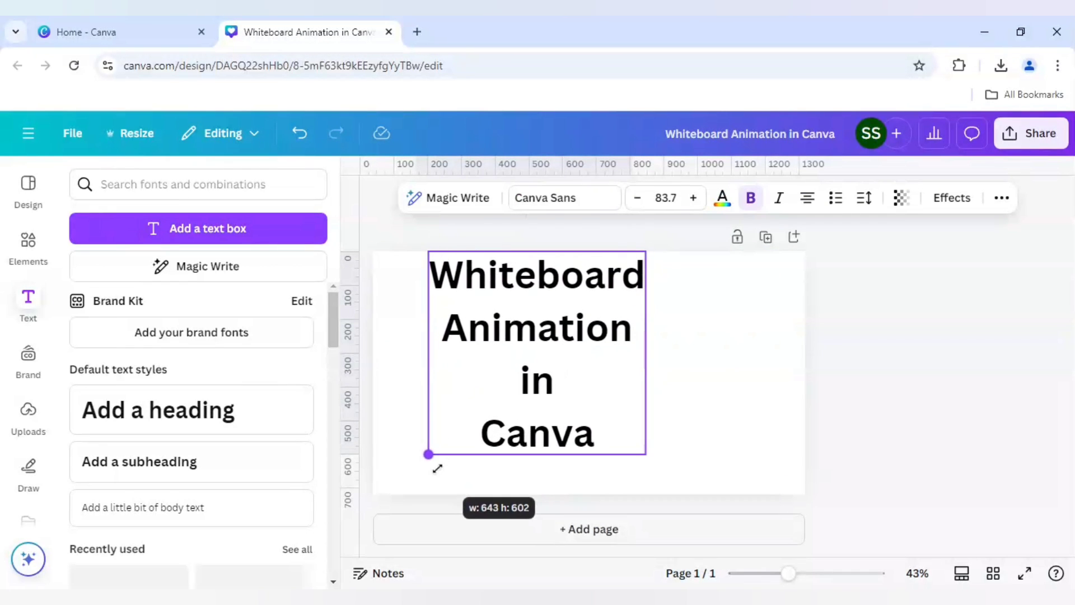
left_click_drag(524, 438, 569, 439)
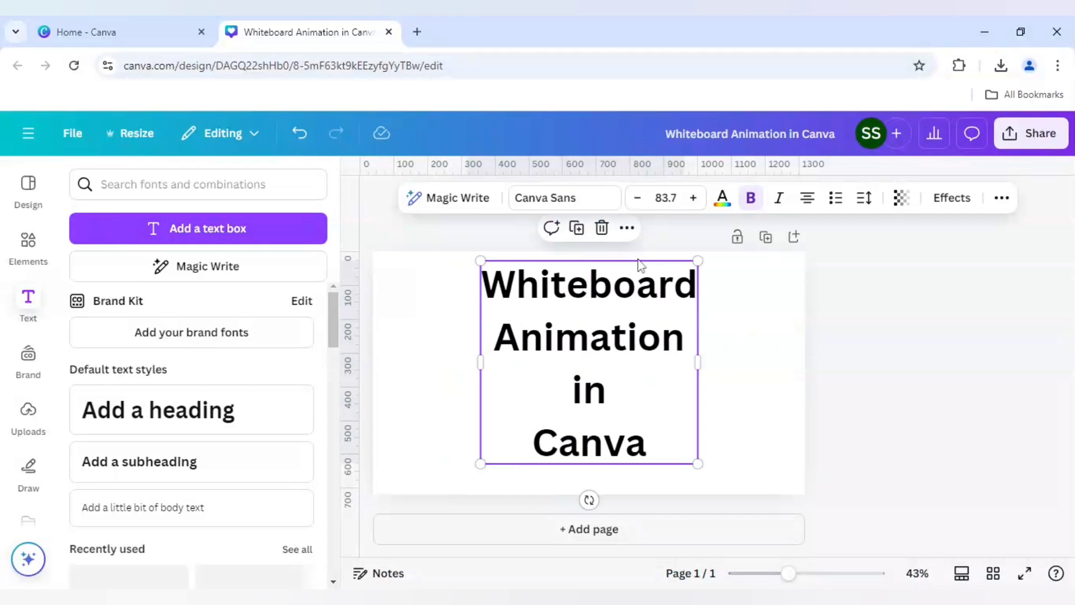
left_click(457, 247)
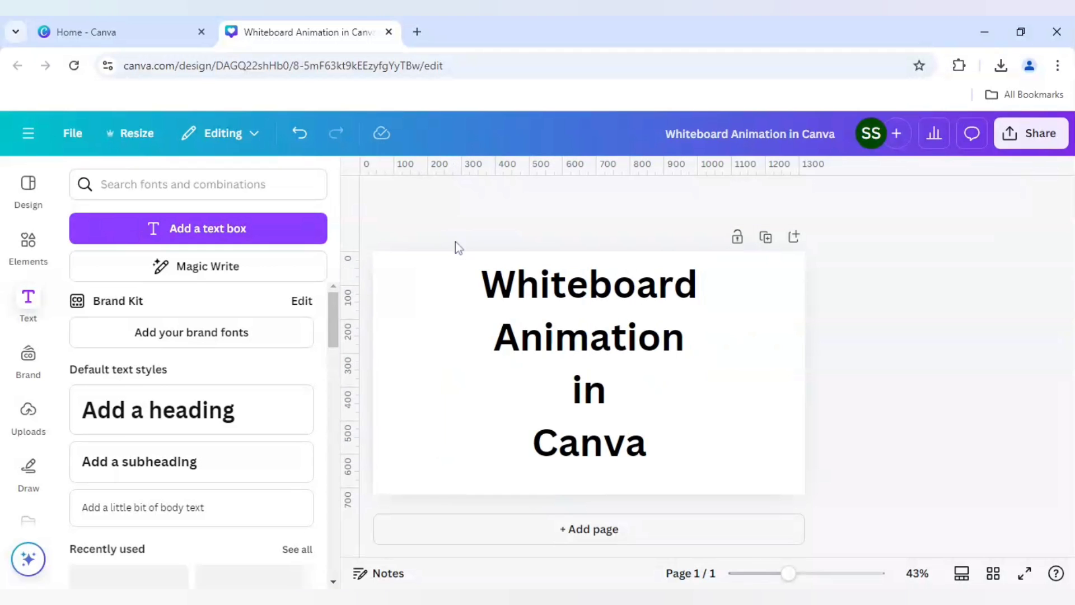
Change the heading's font to Nexa Script, found by searching the fonts for "script".
left_click(550, 324)
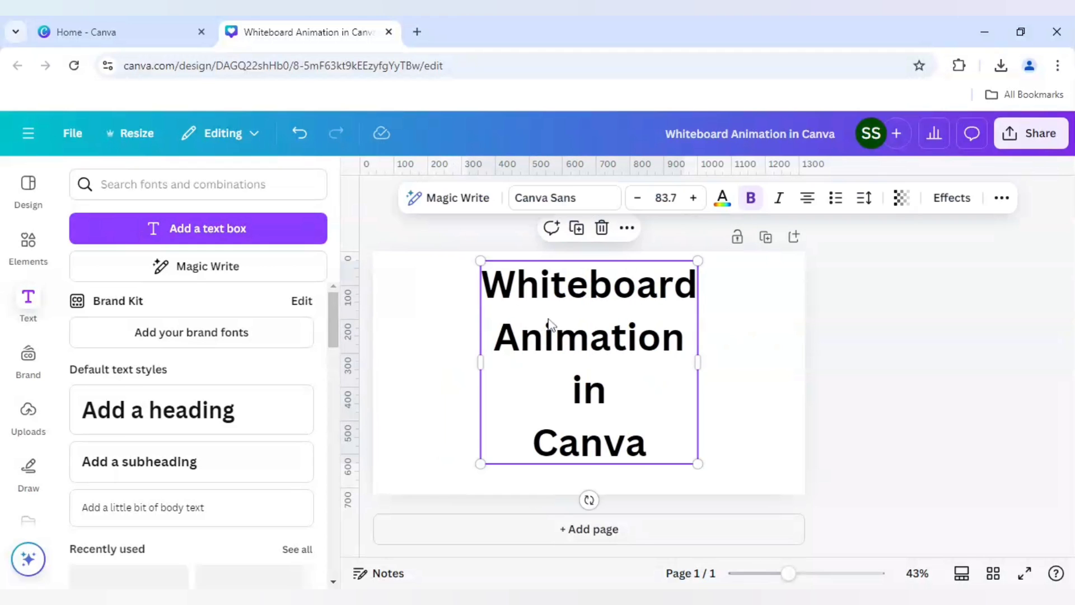
left_click(568, 207)
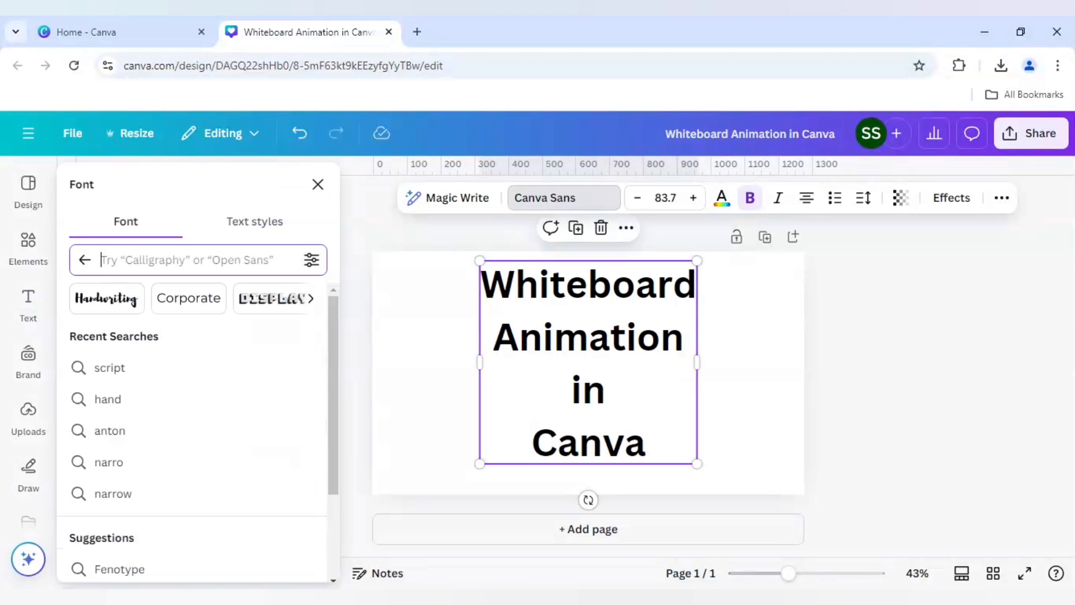
type("scrip")
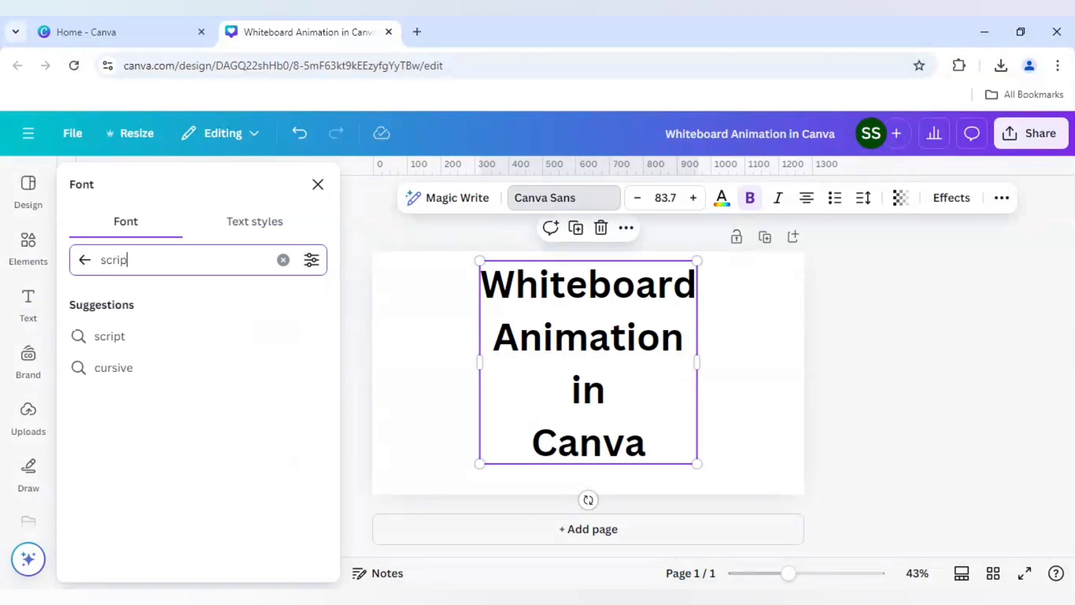
type("t")
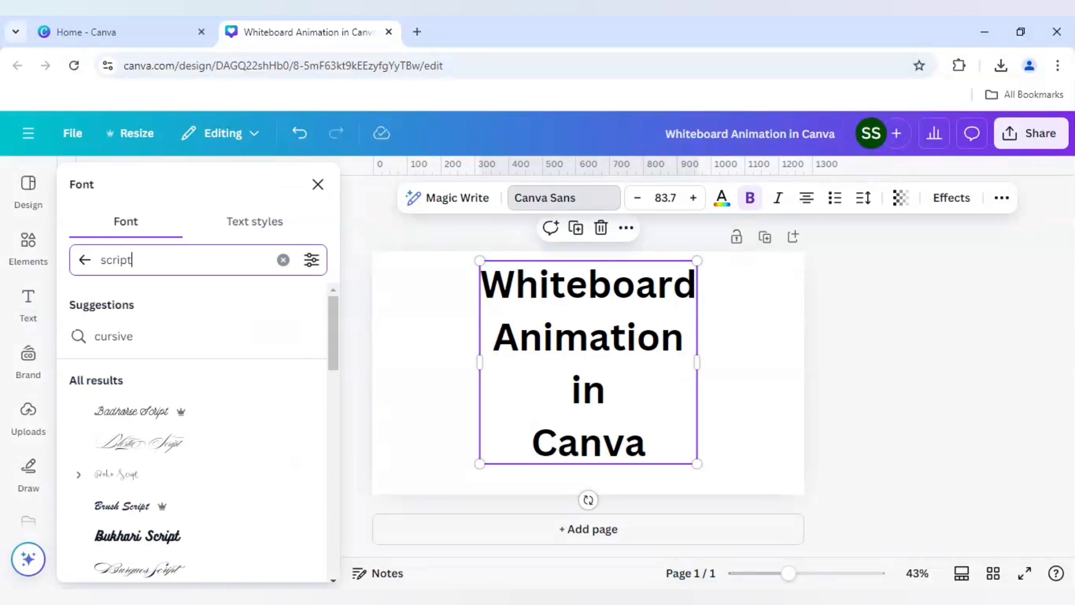
scroll(220, 437, "down", 5)
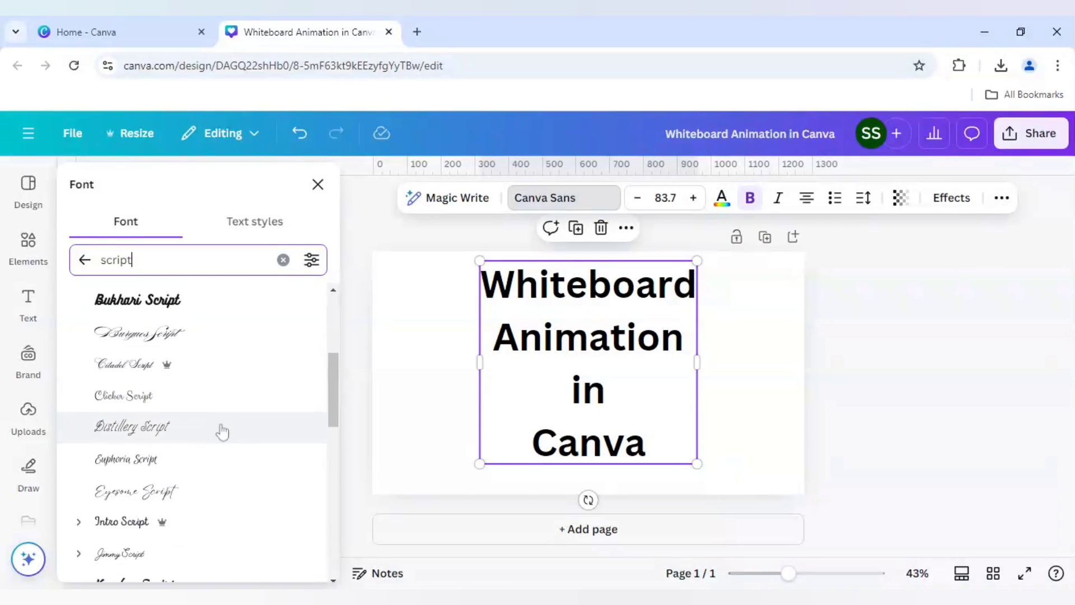
scroll(223, 438, "down", 5)
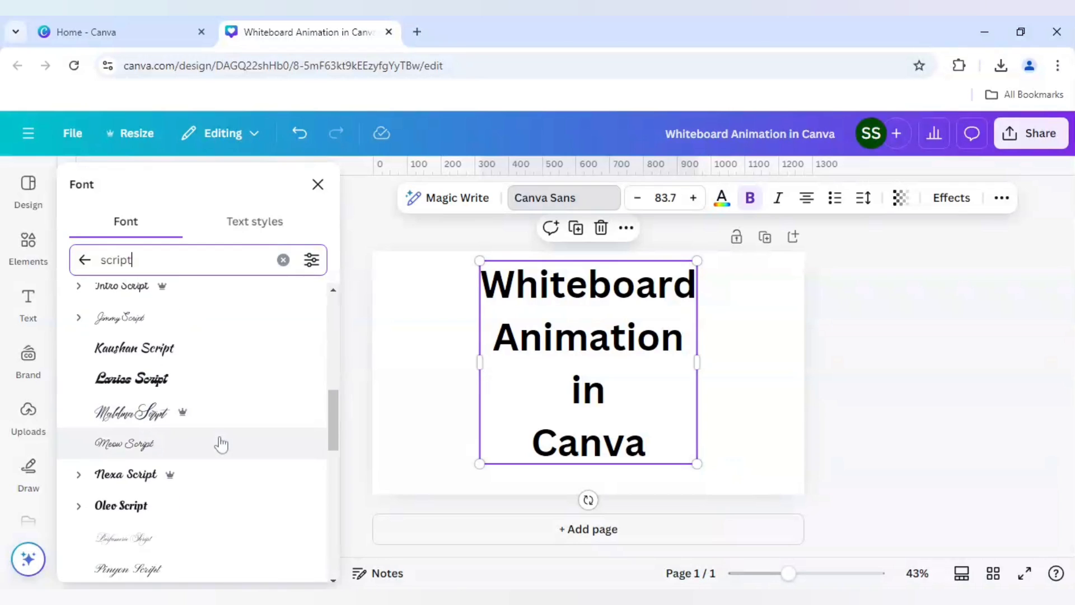
scroll(222, 444, "down", 1)
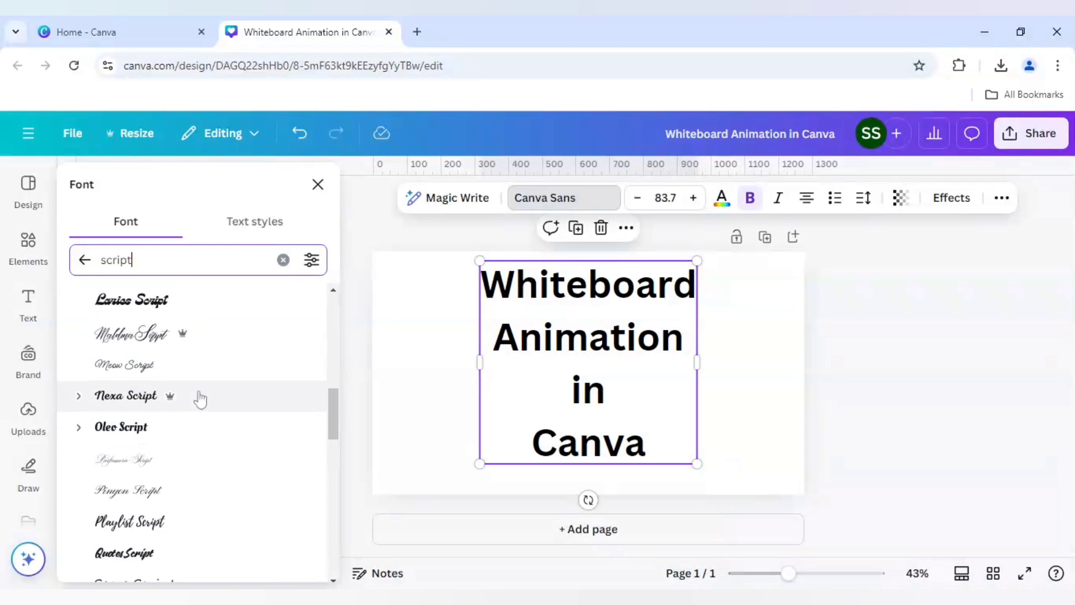
left_click(199, 399)
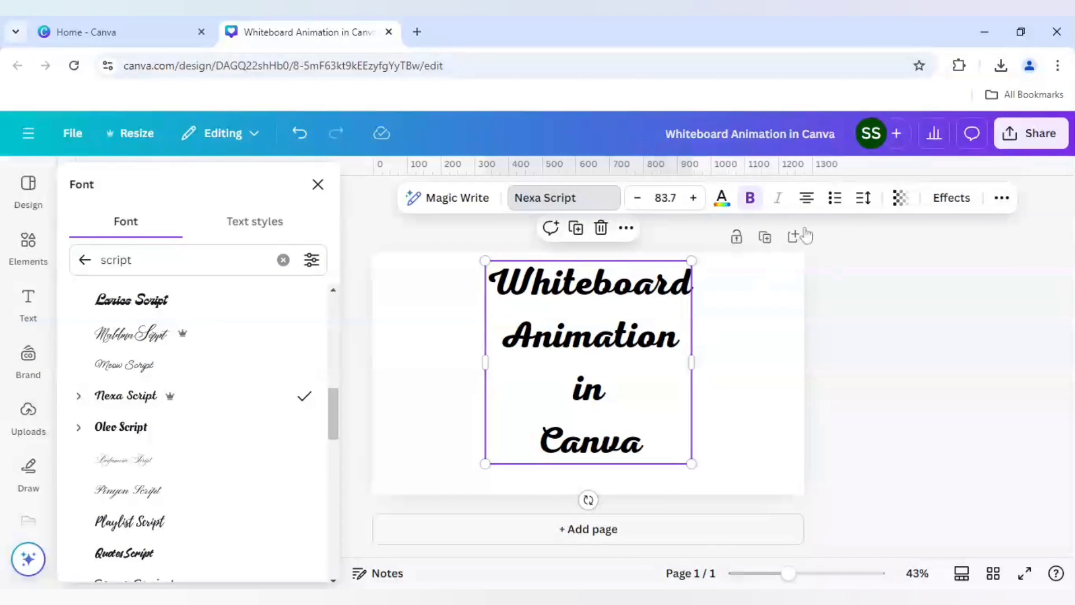
Tighten the heading's line spacing to about 0.92.
left_click(861, 210)
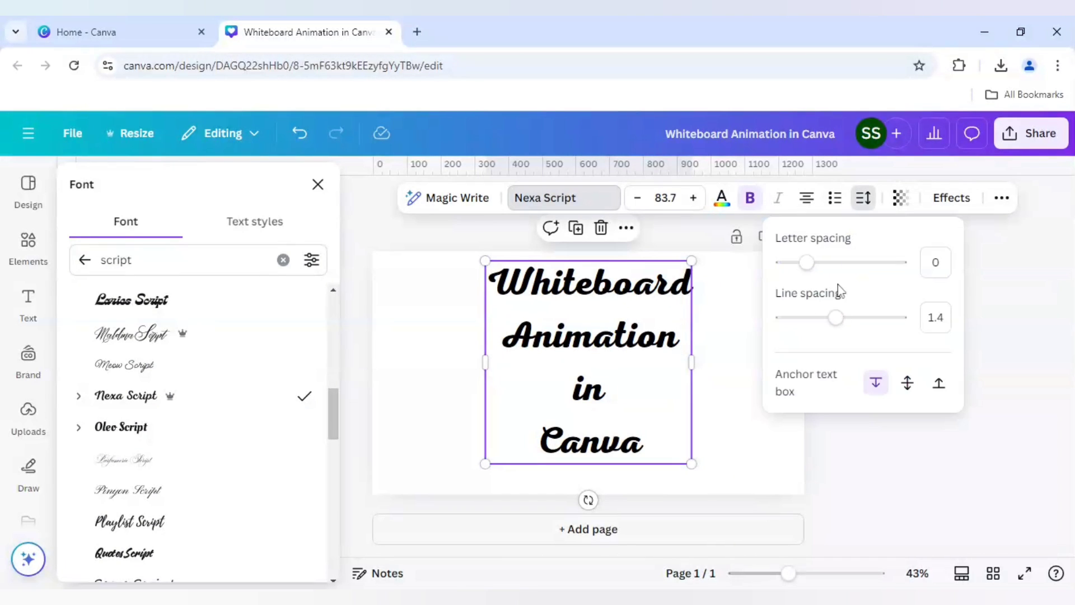
left_click_drag(835, 314, 808, 331)
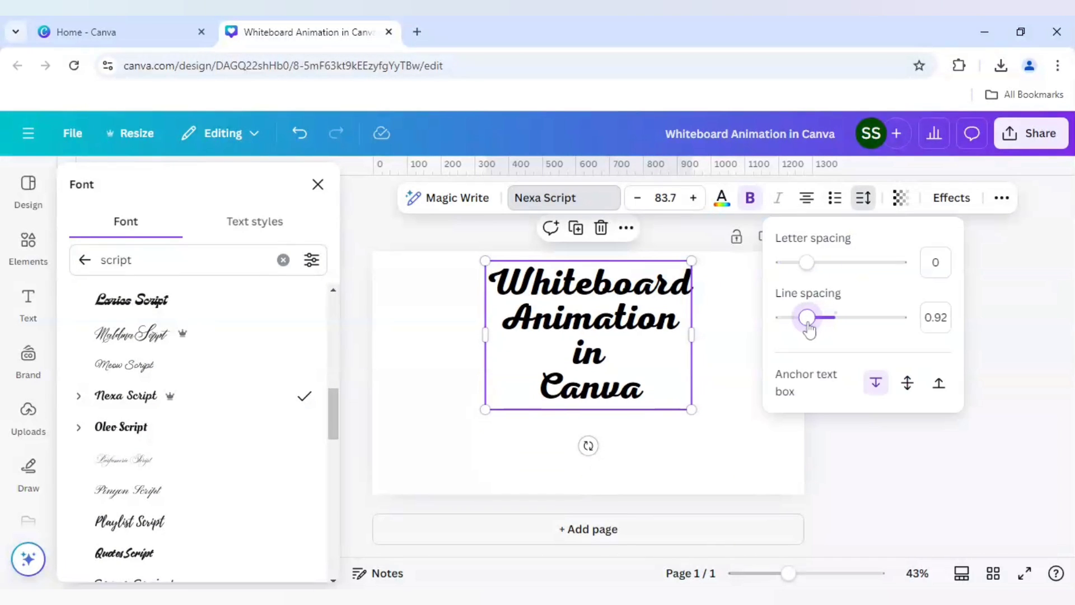
left_click(801, 469)
Enlarge the heading to a font size of about 118 and position it slightly right of the page's centre.
left_click(651, 394)
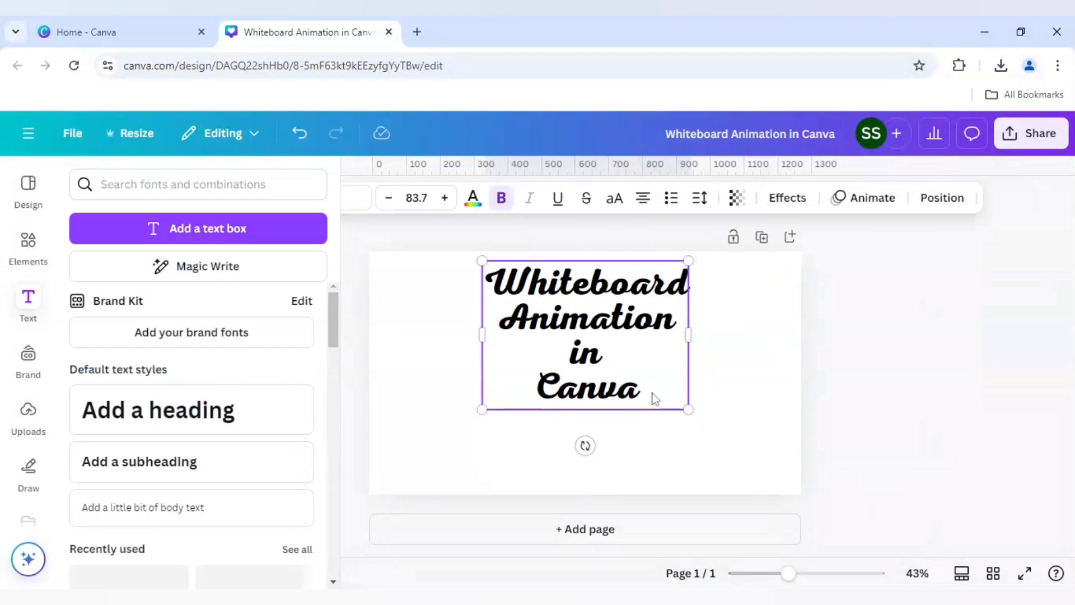
left_click_drag(485, 409, 389, 499)
left_click_drag(526, 408, 578, 406)
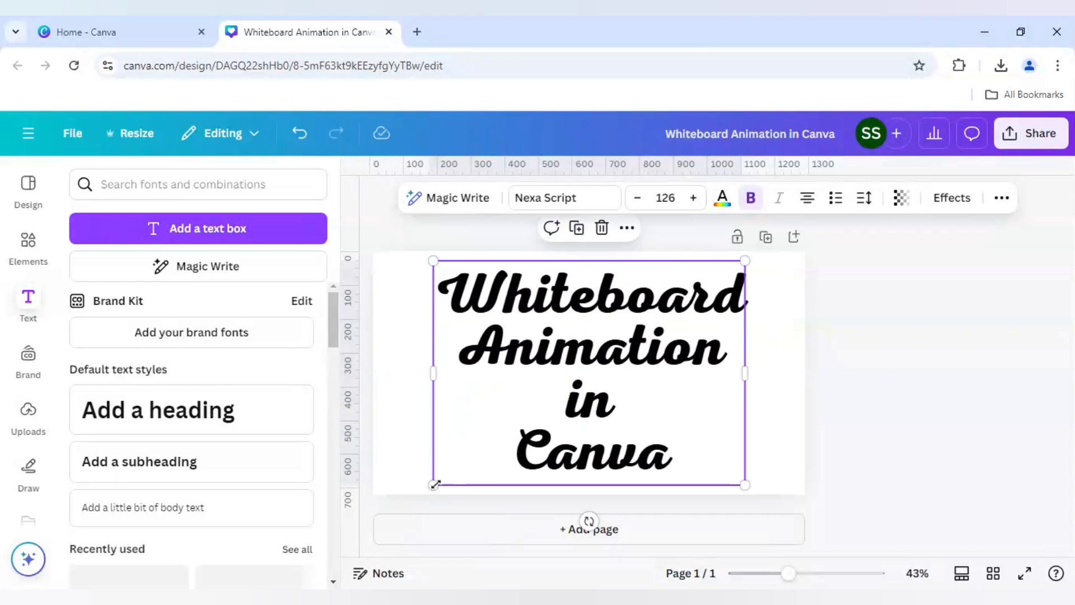
left_click_drag(434, 484, 447, 466)
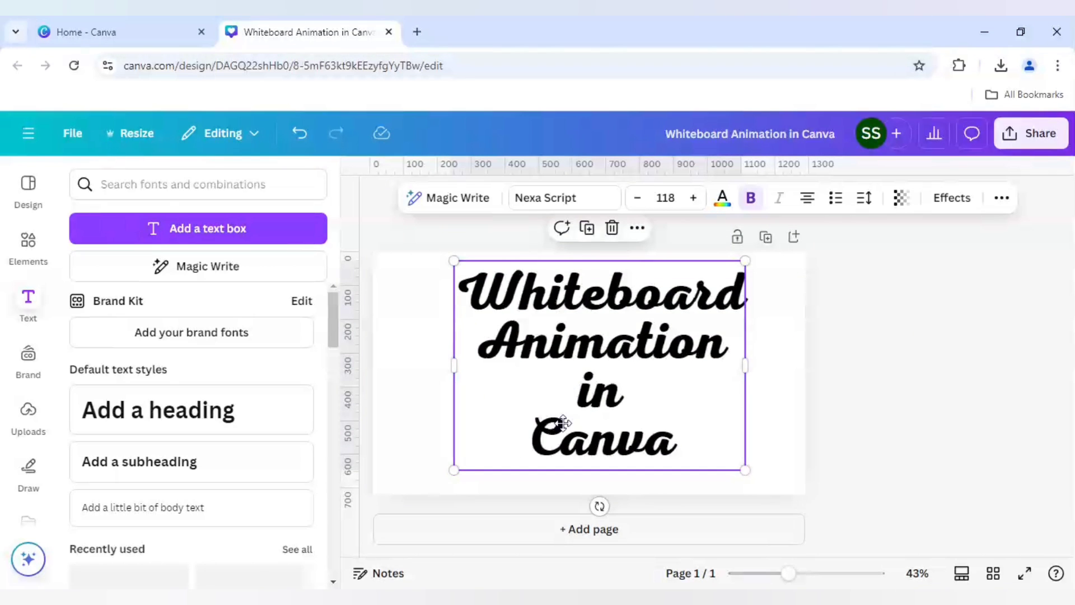
left_click_drag(562, 420, 559, 427)
left_click(969, 403)
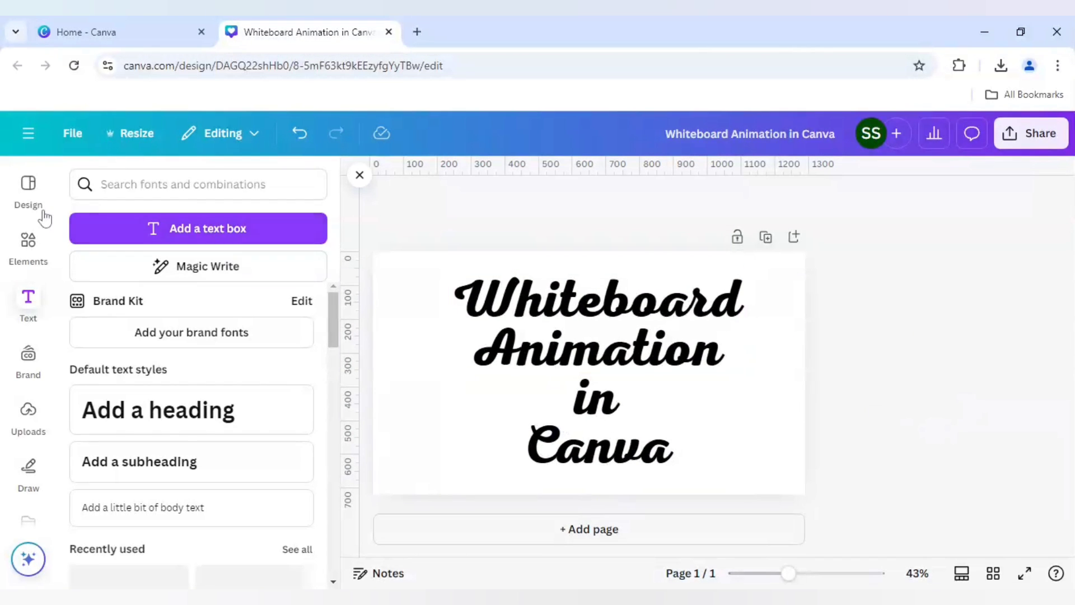
Search the elements for "sketch" and show all the matching graphics.
left_click(49, 235)
left_click(144, 184)
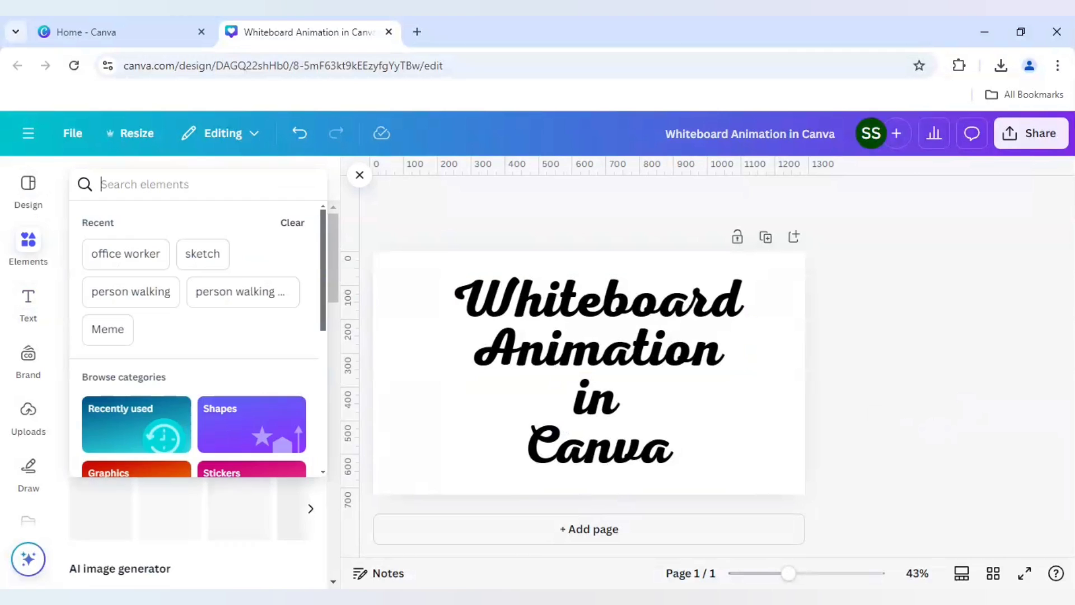
type("sketch")
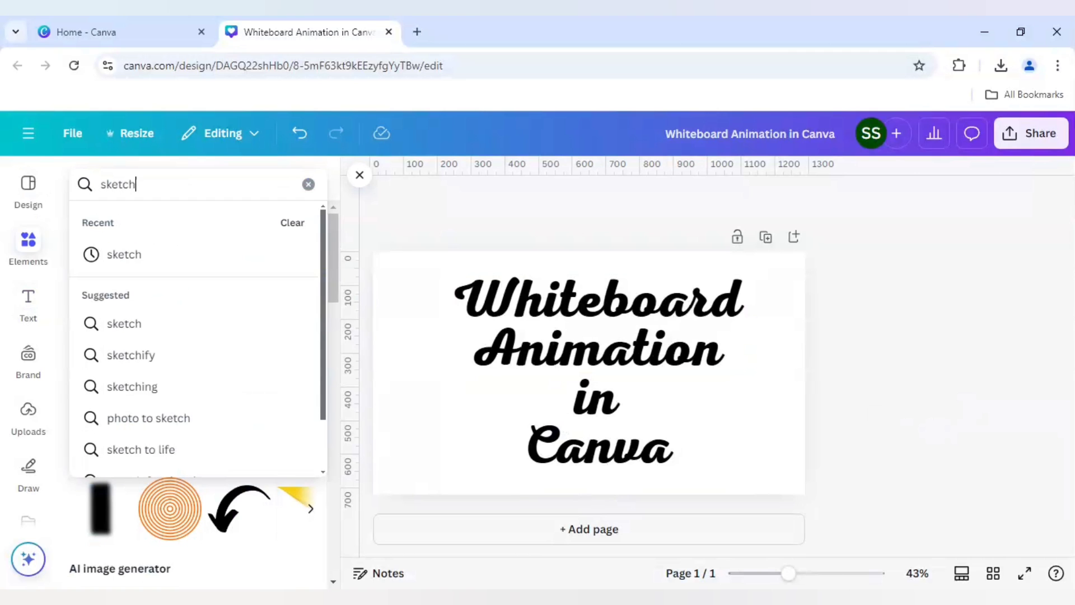
key("Return")
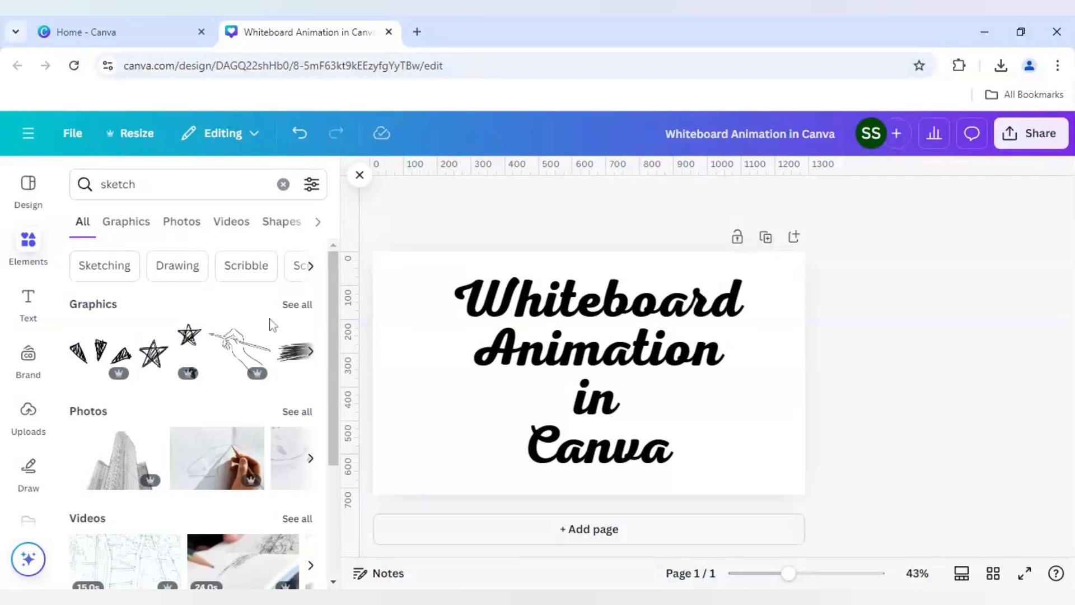
left_click(298, 303)
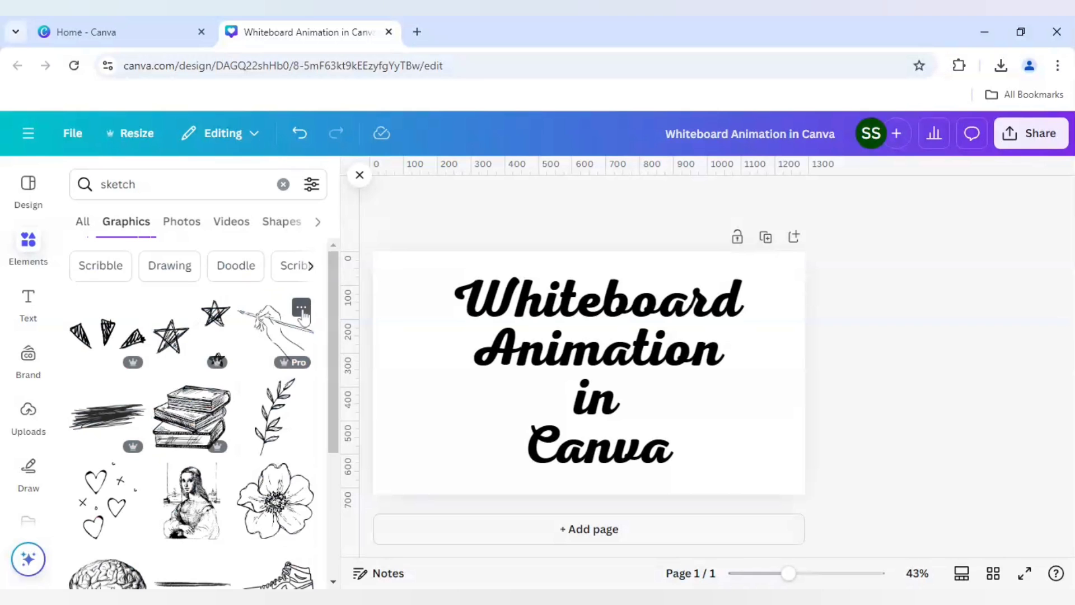
Add the sketched stack of books and place it in the page's lower-left corner.
scroll(211, 343, "down", 2)
left_click(212, 341)
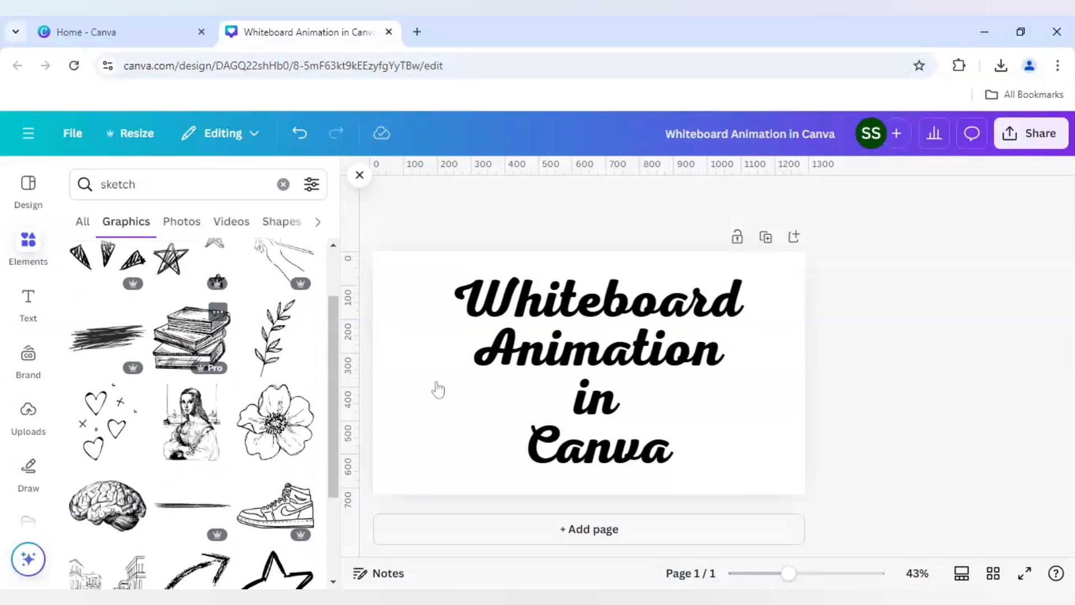
mouse_move(644, 347)
left_mouse_down()
mouse_move(522, 388)
mouse_move(494, 407)
mouse_move(494, 418)
mouse_move(472, 414)
left_mouse_up()
left_click(883, 422)
Add the black sketched camera graphic and place it in the page's lower-right corner.
scroll(291, 481, "down", 5)
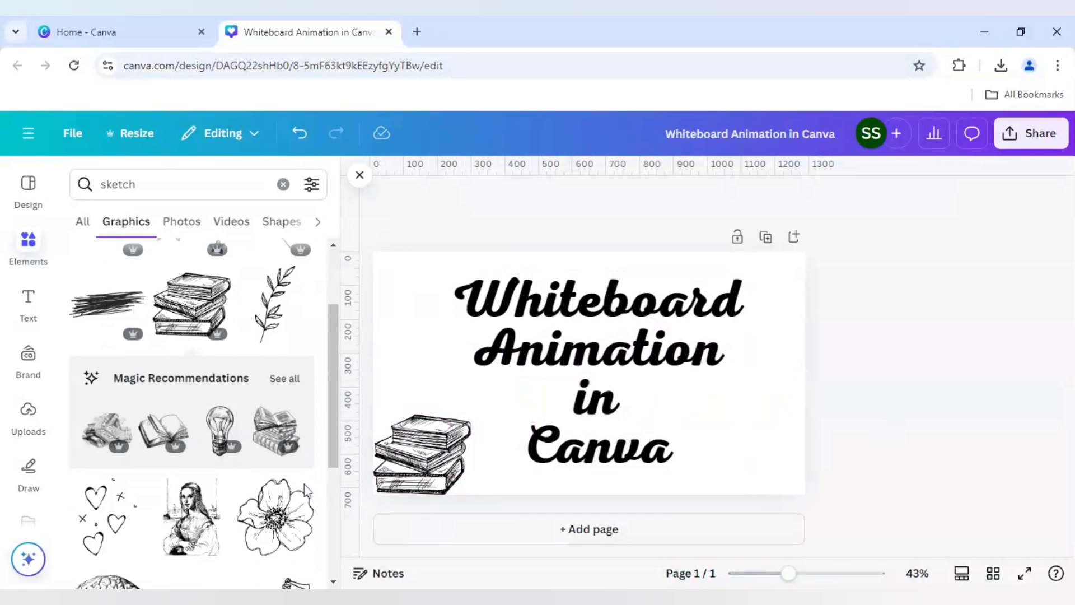
scroll(301, 485, "down", 3)
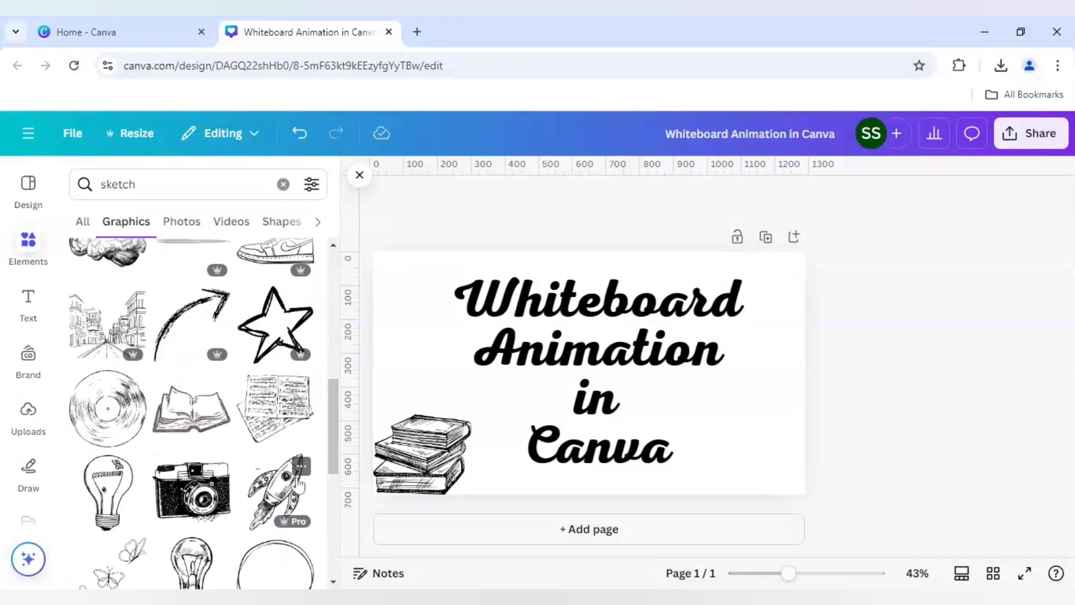
scroll(301, 485, "down", 2)
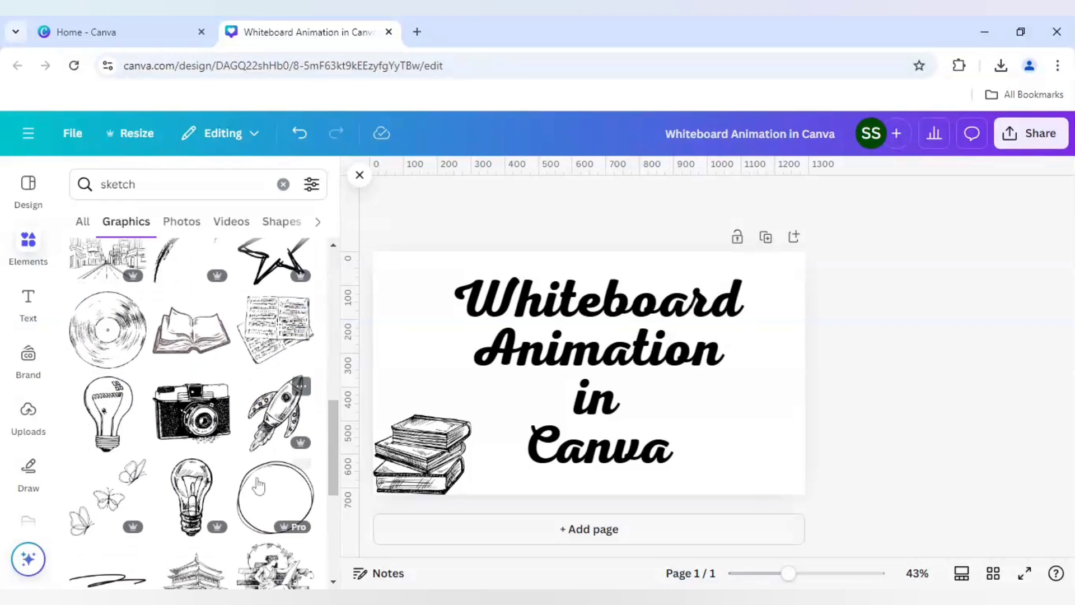
left_click(190, 413)
left_click_drag(573, 417, 717, 475)
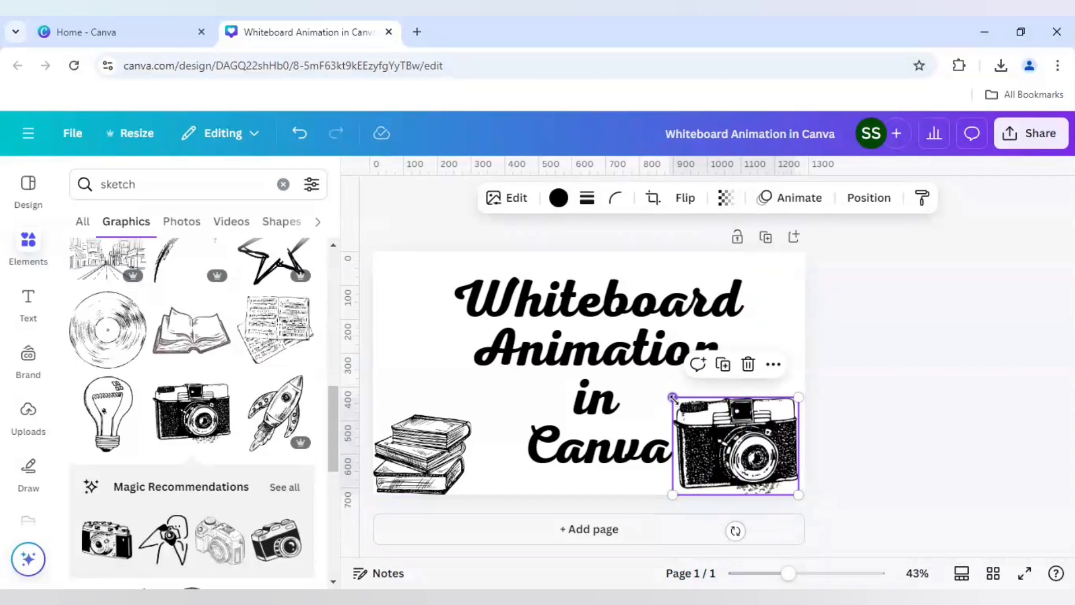
Shrink the camera graphic slightly, keeping it in the page's lower-right corner and clear of the title.
left_click_drag(672, 398, 702, 418)
left_click(881, 419)
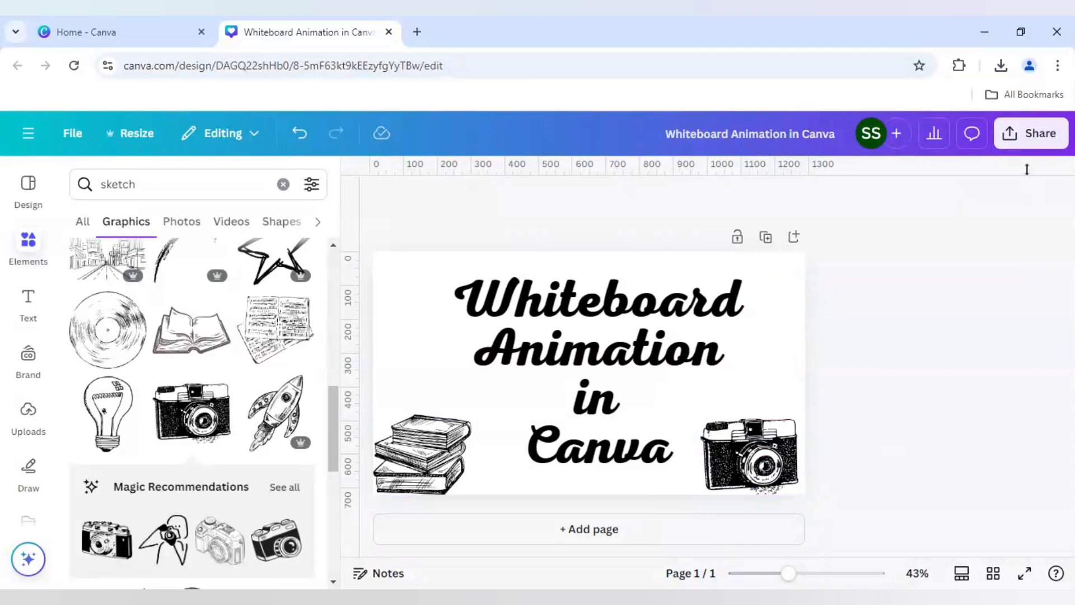
Download the finished page as a PNG image at 1,280 × 720 px.
left_click(1027, 140)
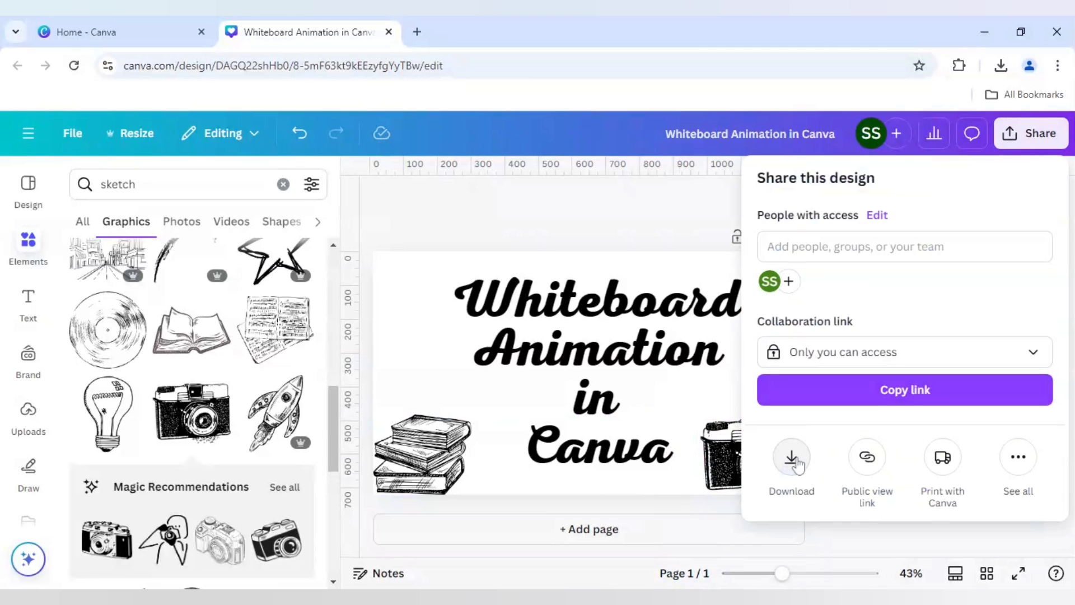
left_click(797, 464)
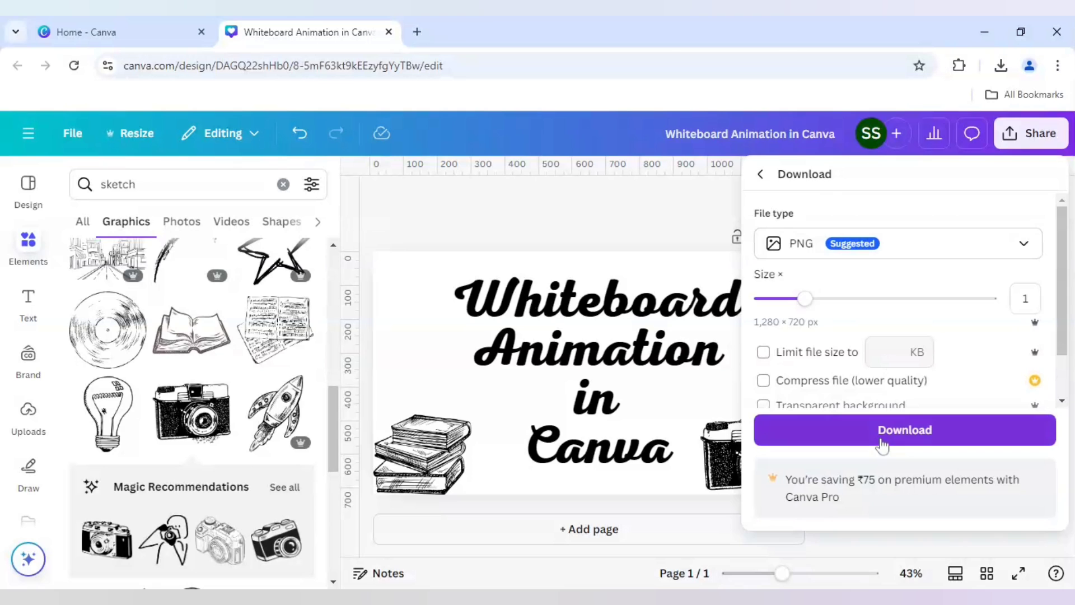
left_click(882, 442)
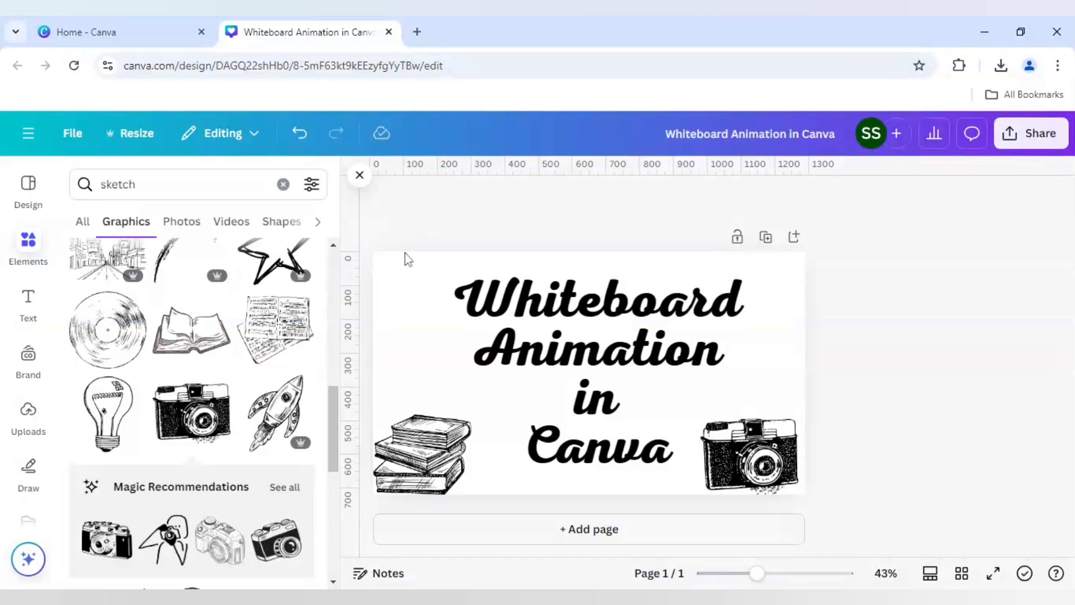
Search the Canva apps for "speed paint" and open the Speed Painter app.
scroll(22, 387, "down", 3)
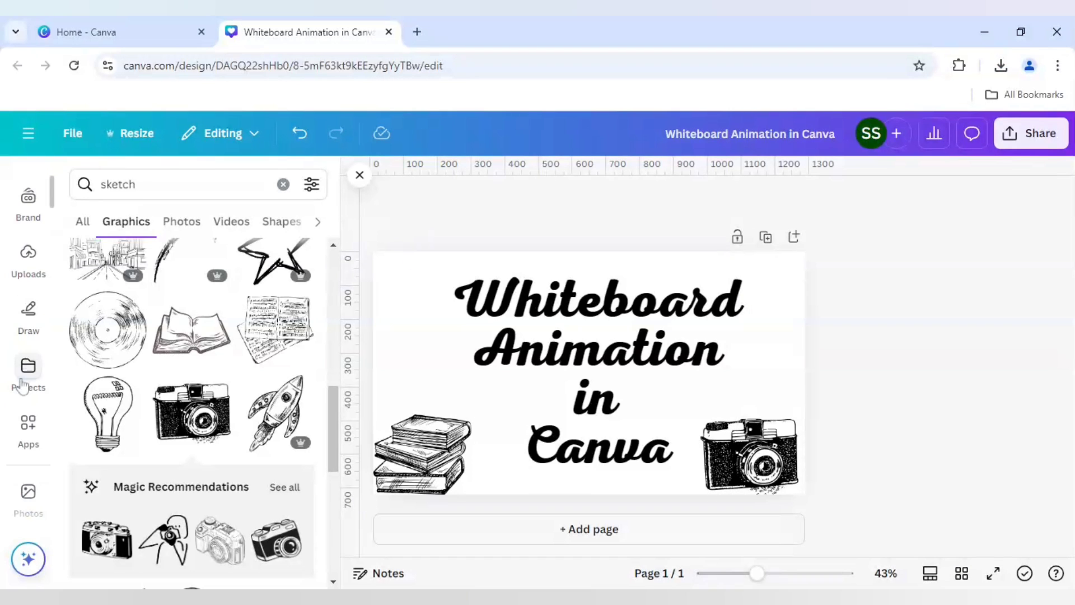
left_click(28, 423)
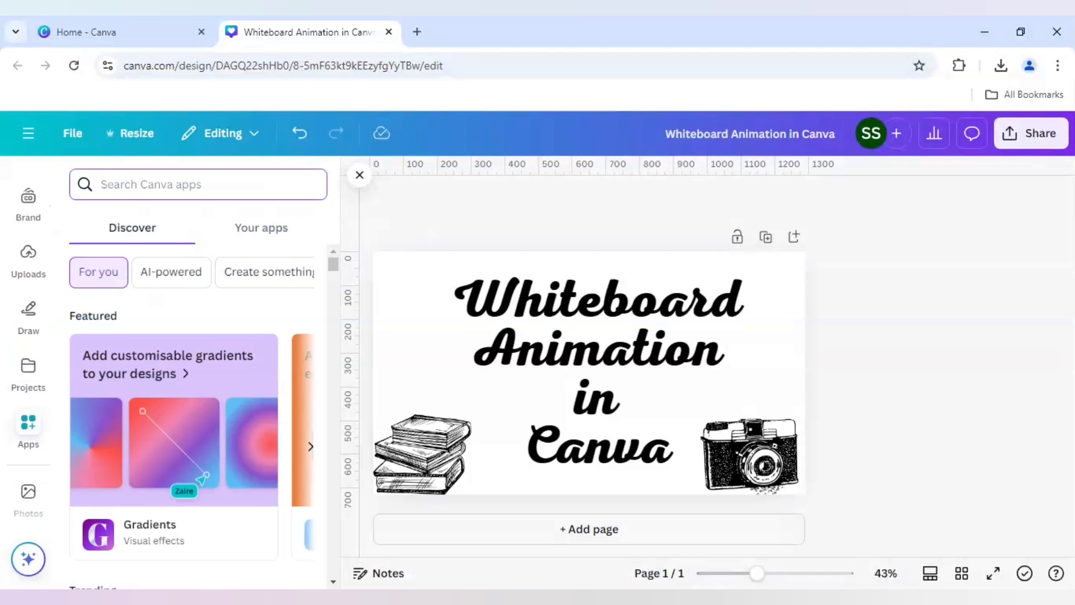
type("speedpaint")
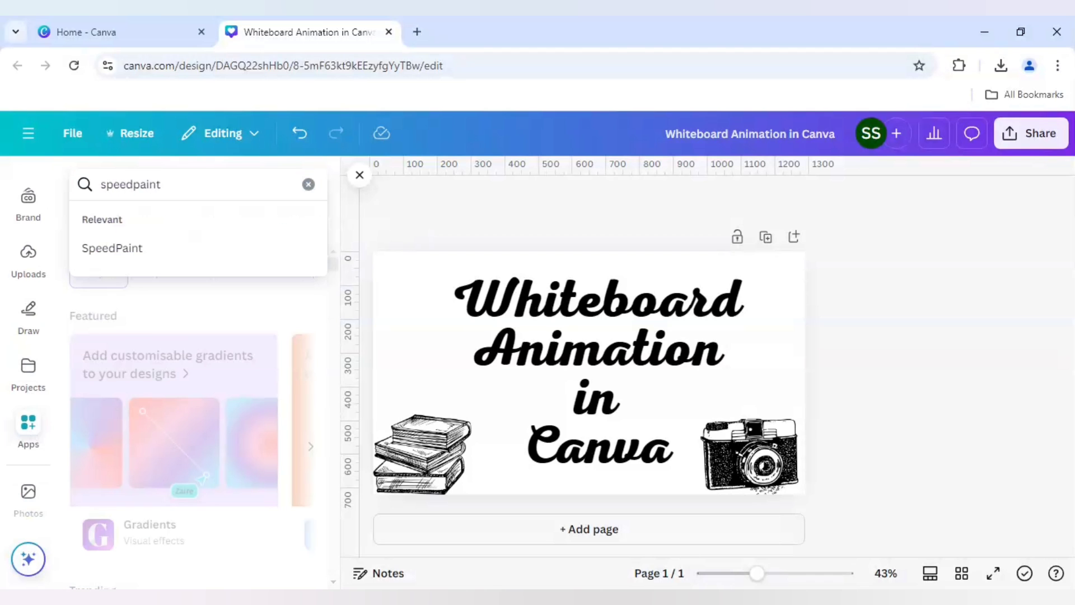
key("Return")
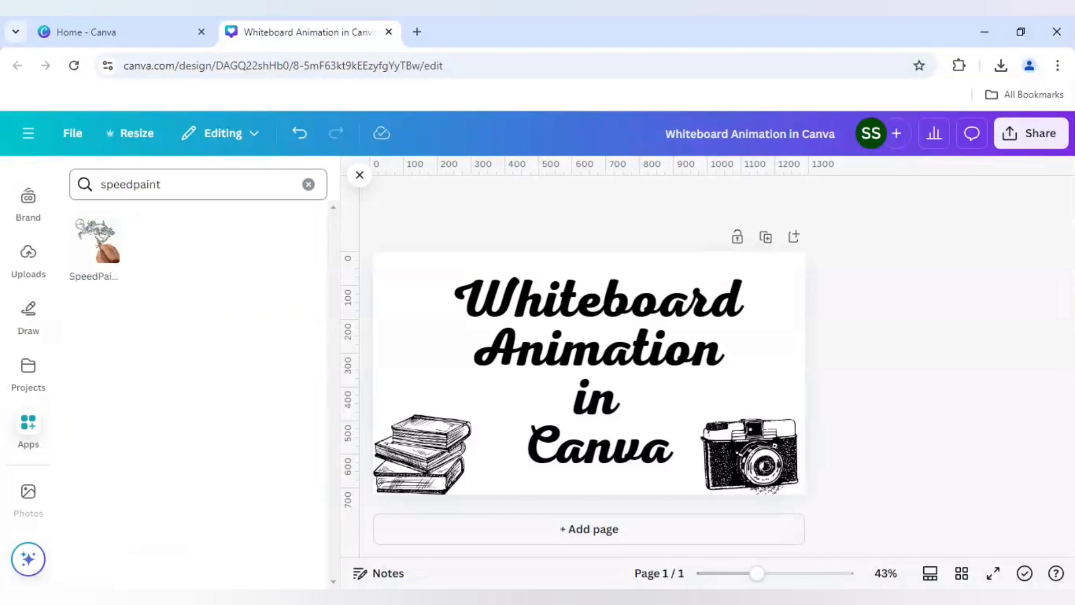
left_click(162, 185)
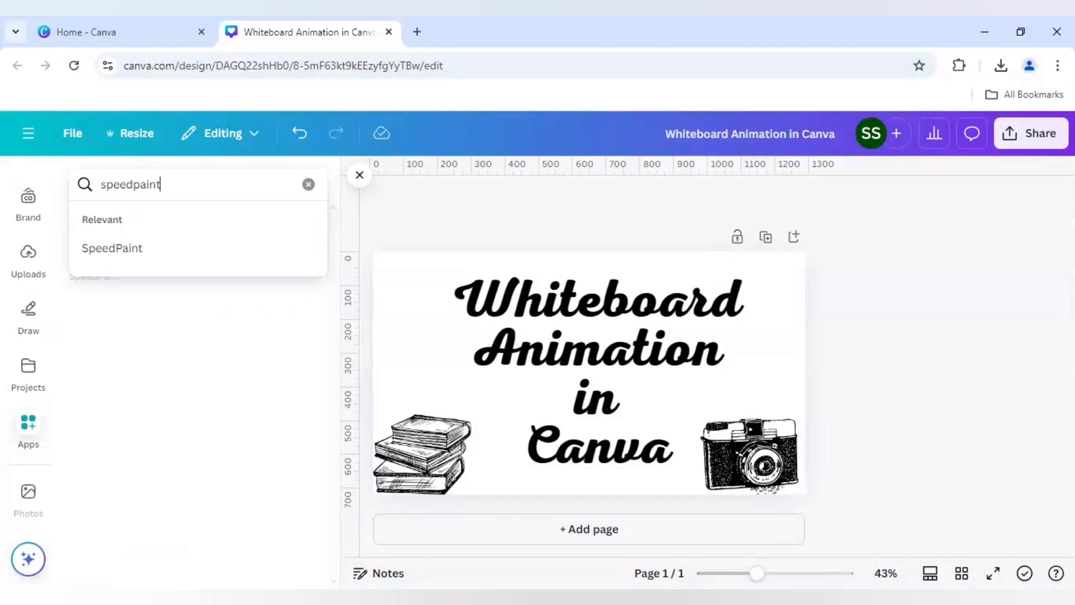
left_click(133, 184)
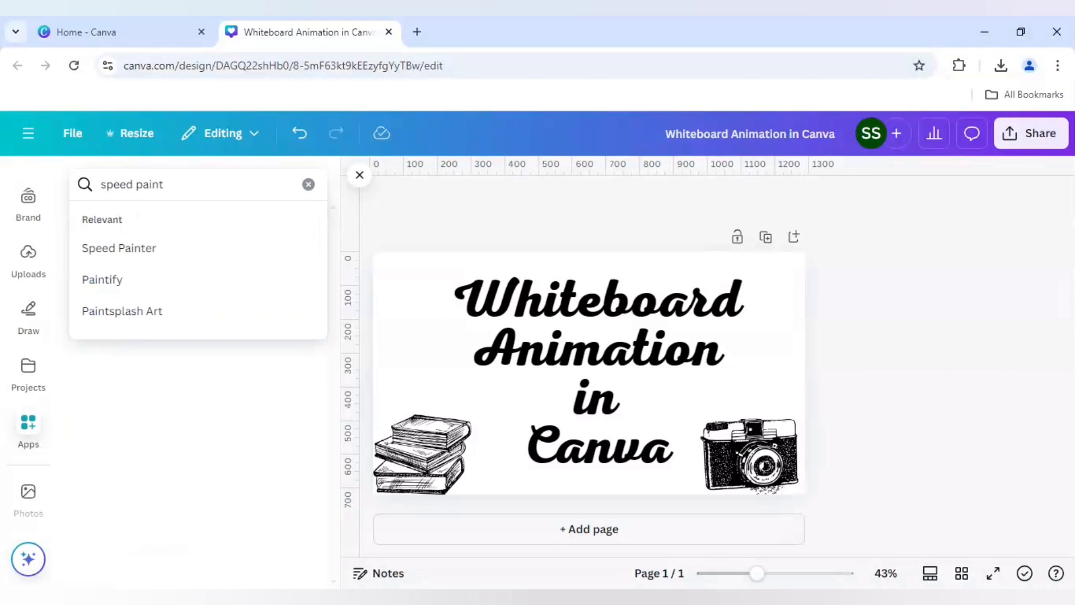
key("Return")
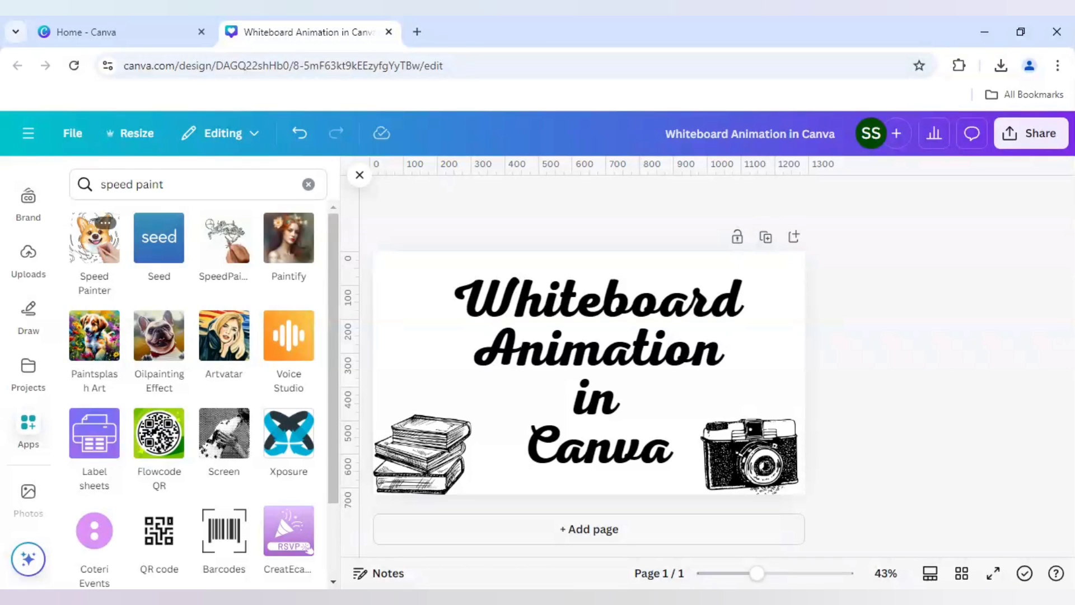
left_click(105, 247)
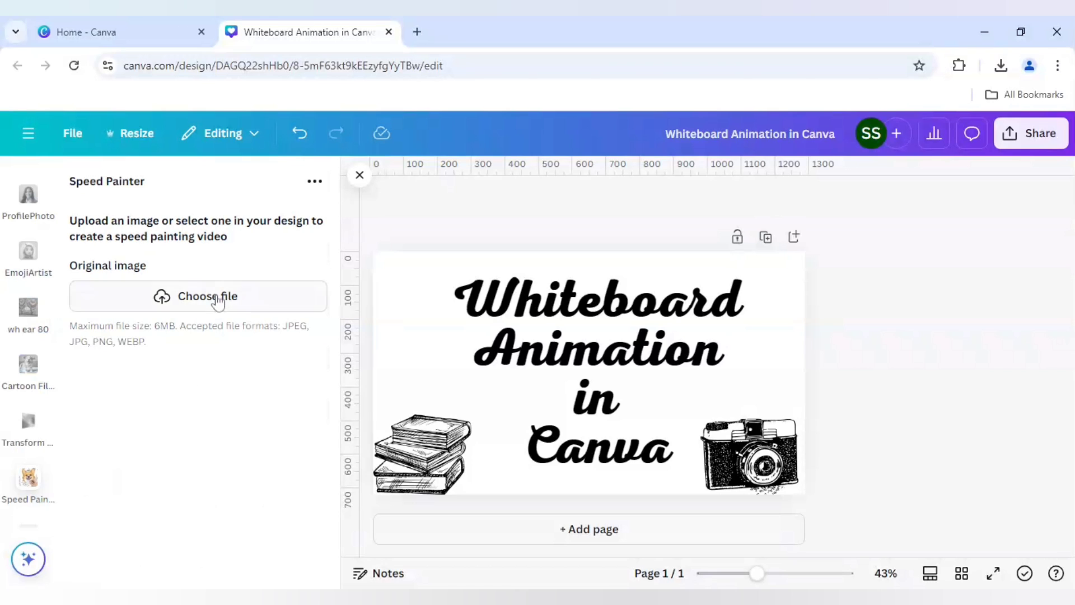
Upload the downloaded Whiteboard Animation image as Speed Painter's original image.
left_click(218, 303)
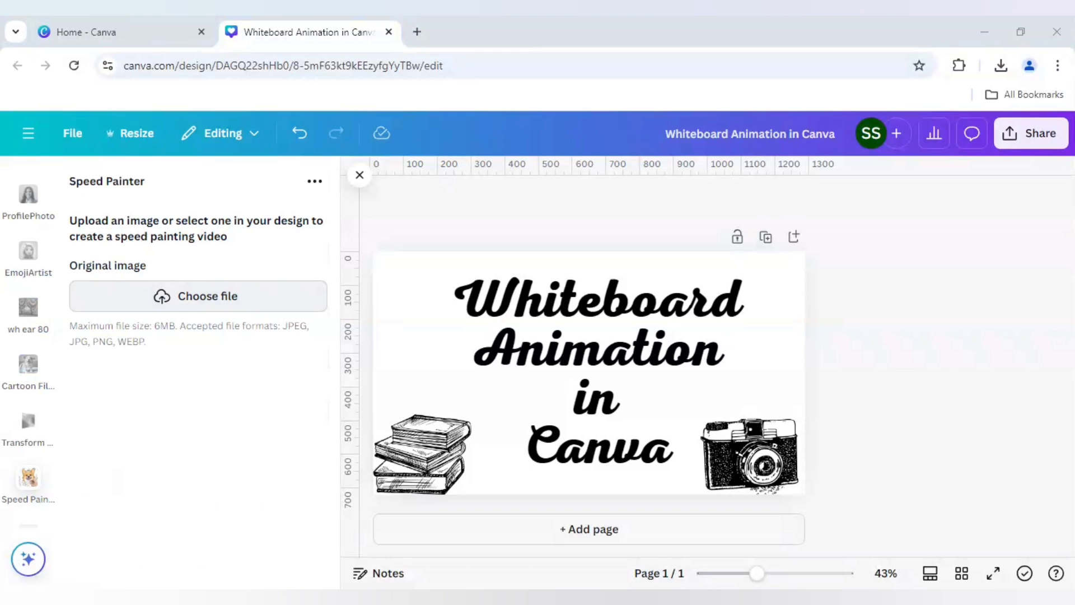
left_click(297, 327)
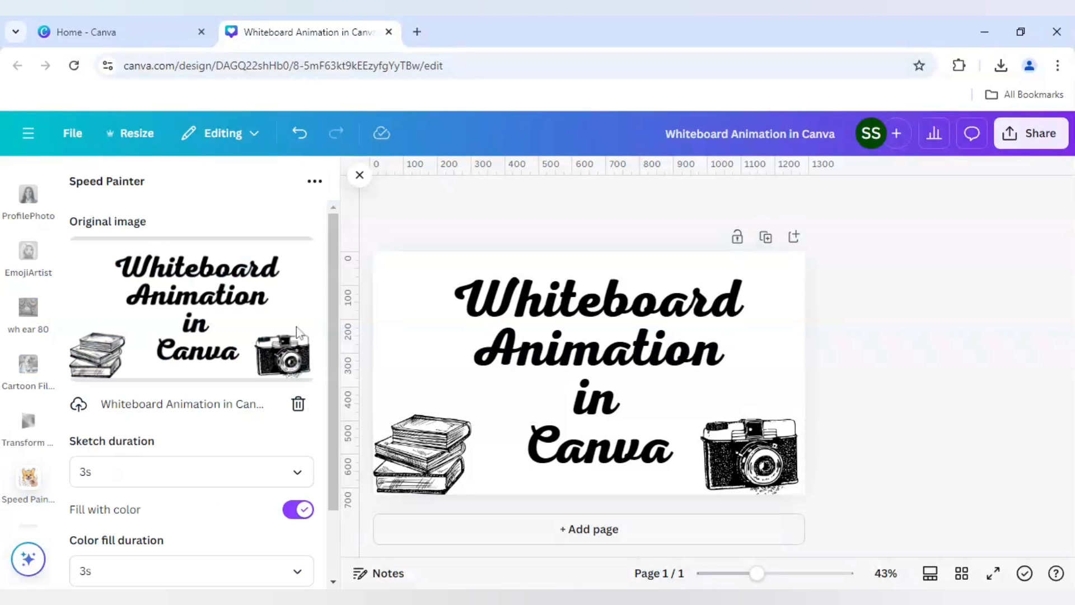
Set the sketch duration to 10s and the color fill duration to 5s, and generate the speed painting video.
scroll(224, 411, "down", 2)
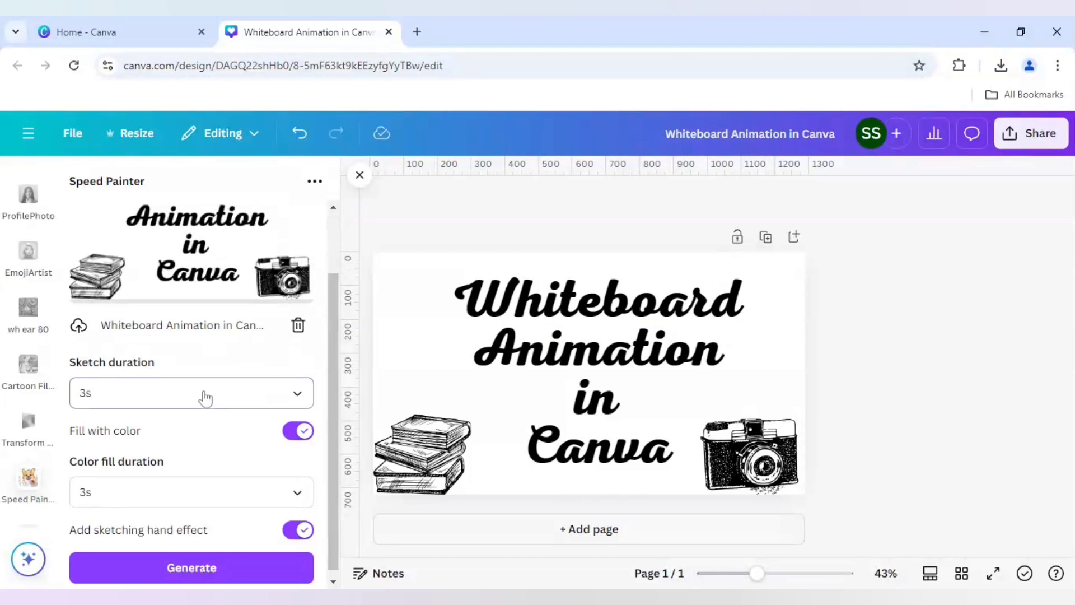
left_click(205, 397)
left_click(163, 531)
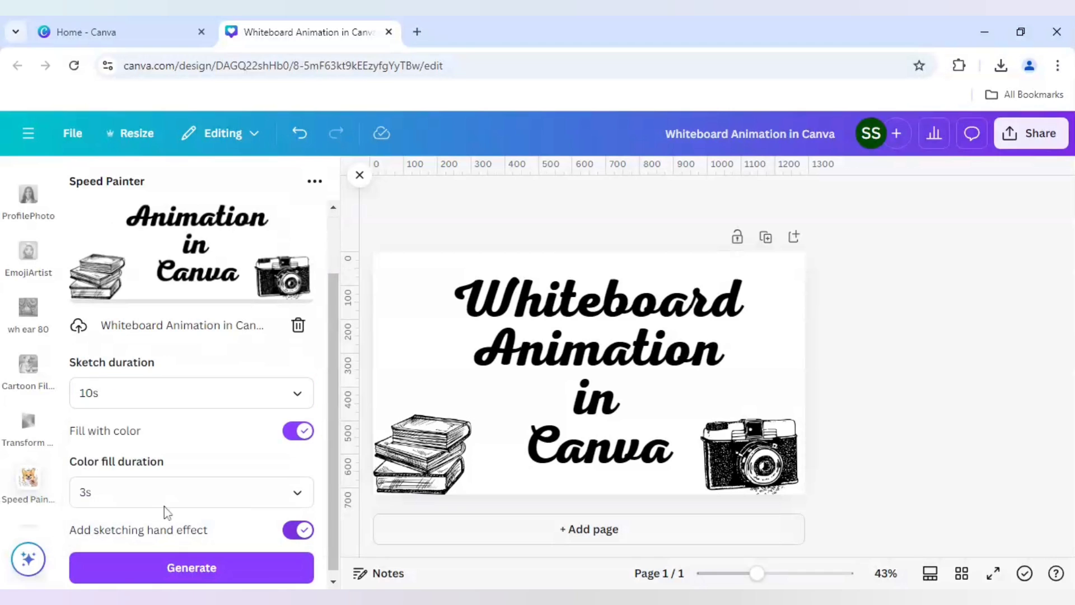
left_click(165, 506)
left_click(135, 421)
scroll(227, 468, "down", 1)
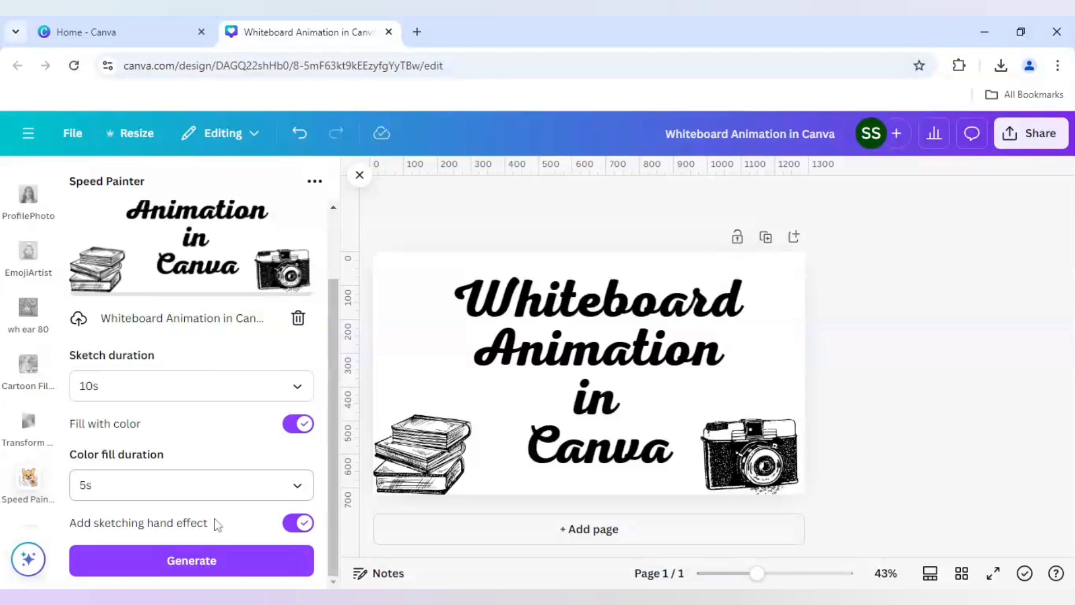
left_click(209, 564)
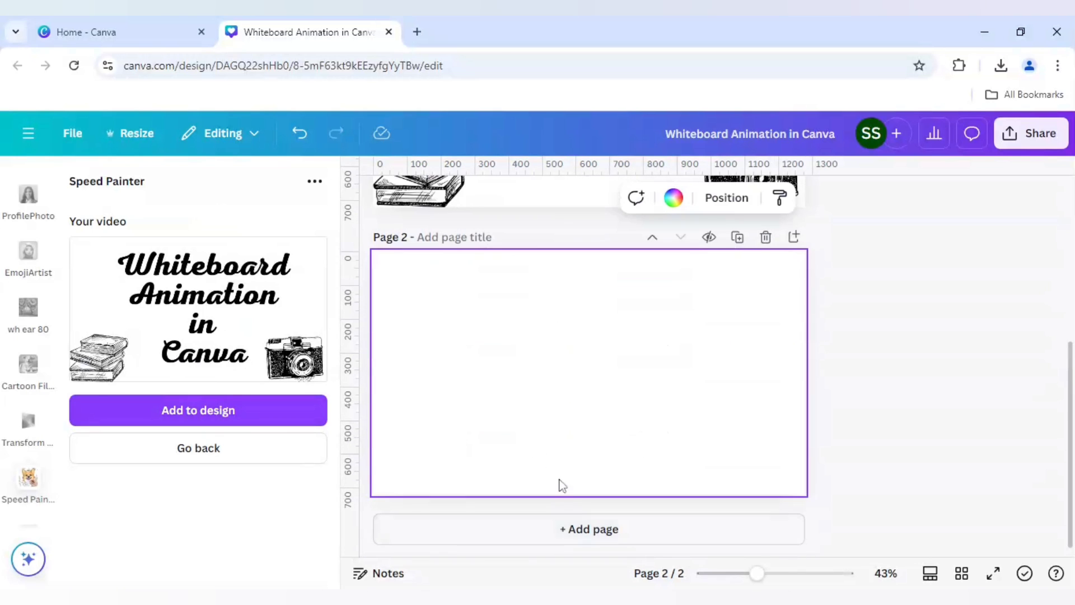
Add the generated video to a blank second page and enlarge it to fill the whole page.
left_click(200, 415)
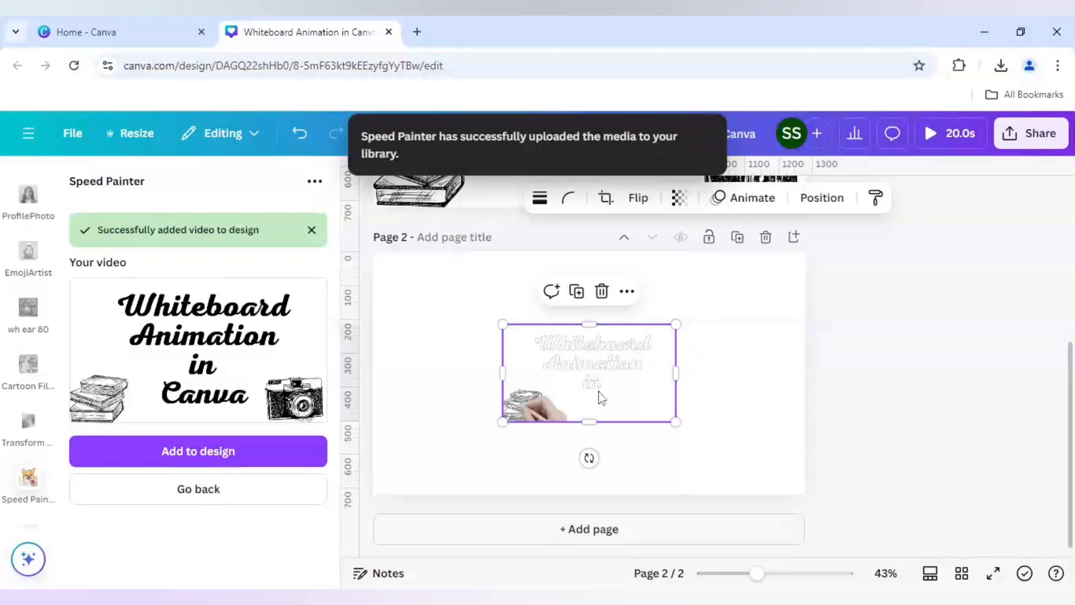
left_click_drag(599, 392, 439, 307)
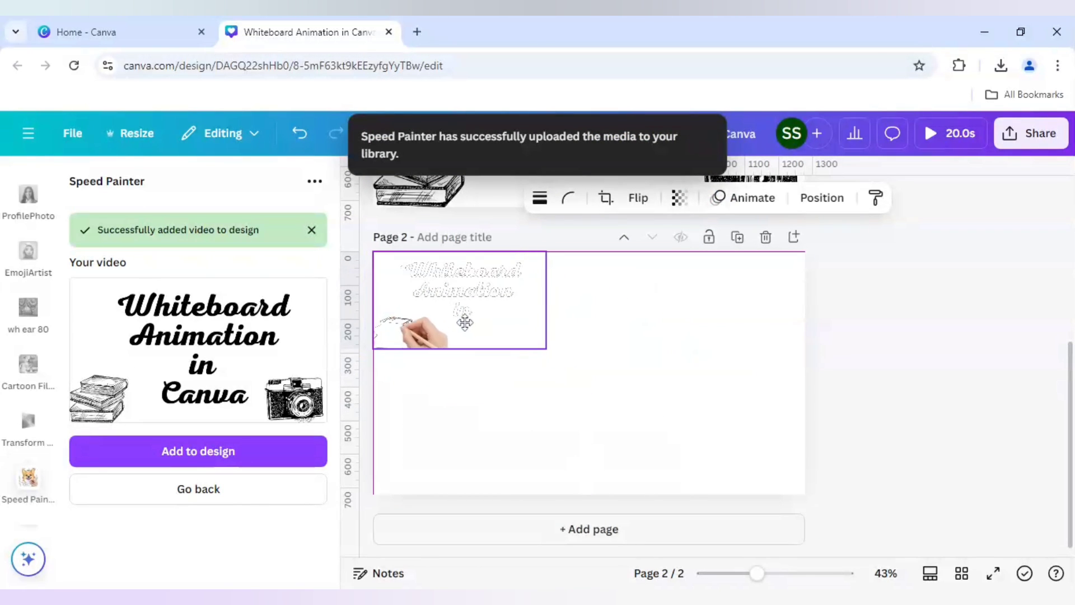
left_click_drag(546, 348, 806, 494)
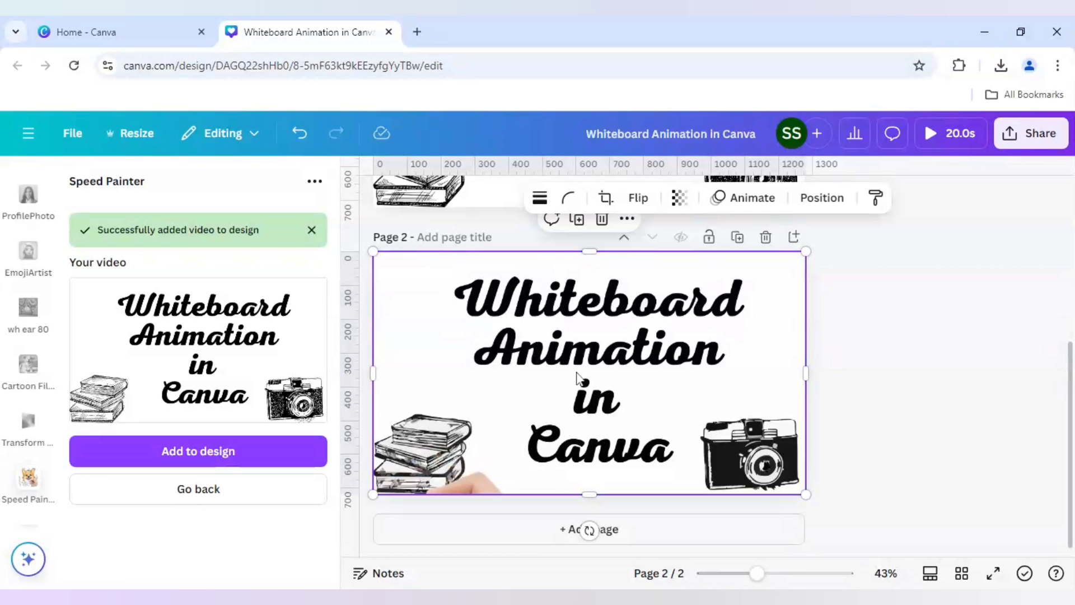
left_click(889, 456)
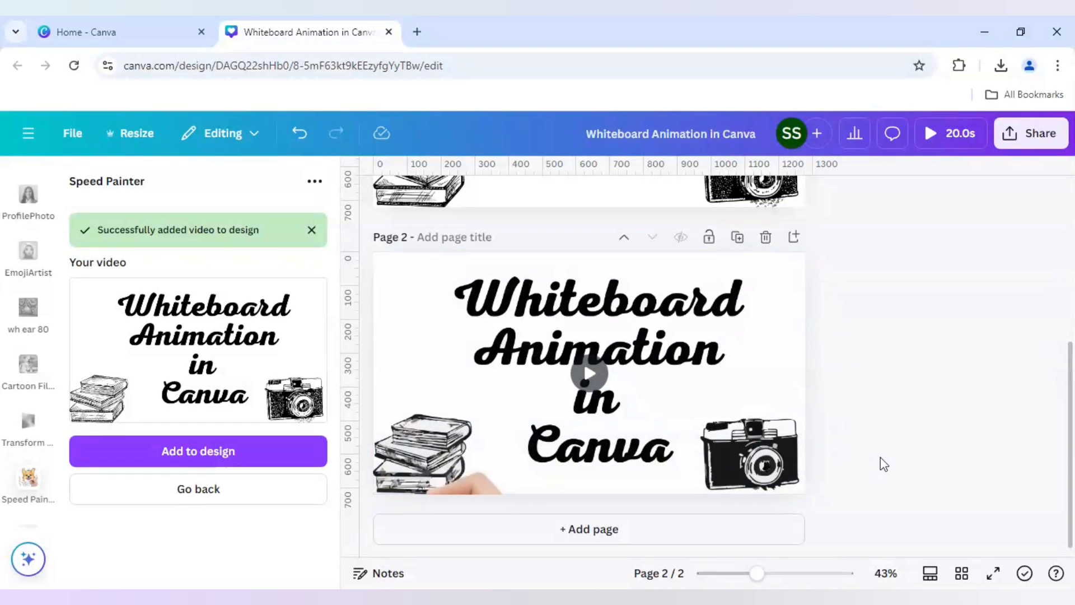
Delete the first page with the static title and graphics, keeping only the video page.
scroll(953, 288, "up", 5)
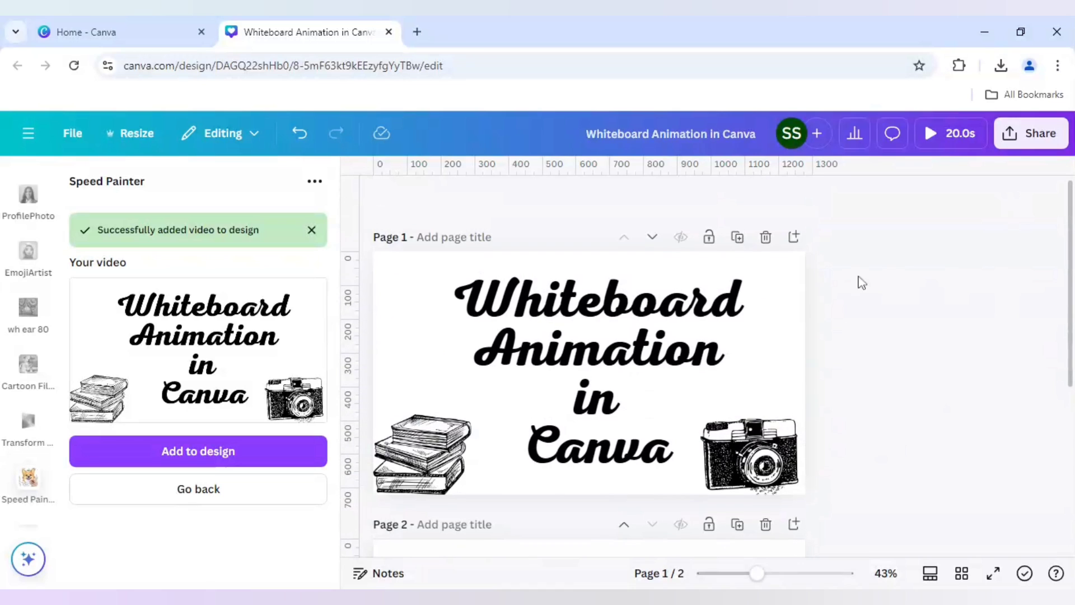
left_click(765, 239)
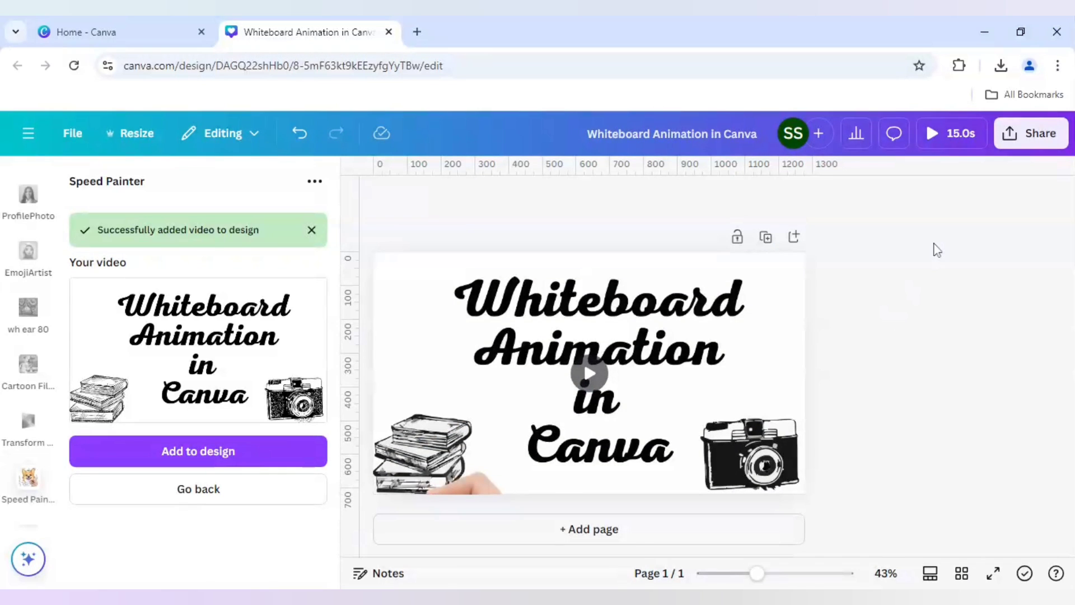